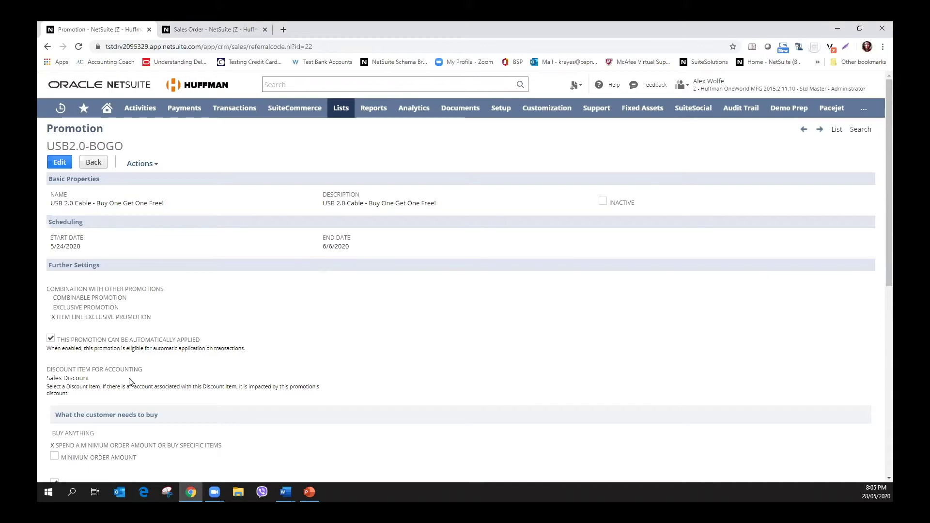
Examine the USB 2.0 cable buy-one-get-one-free promotion's qualifying item, quantity, discount and coupon code settings.
{"action": "scroll", "coordinate": [233, 374], "scroll_direction": "down", "scroll_amount": 4}
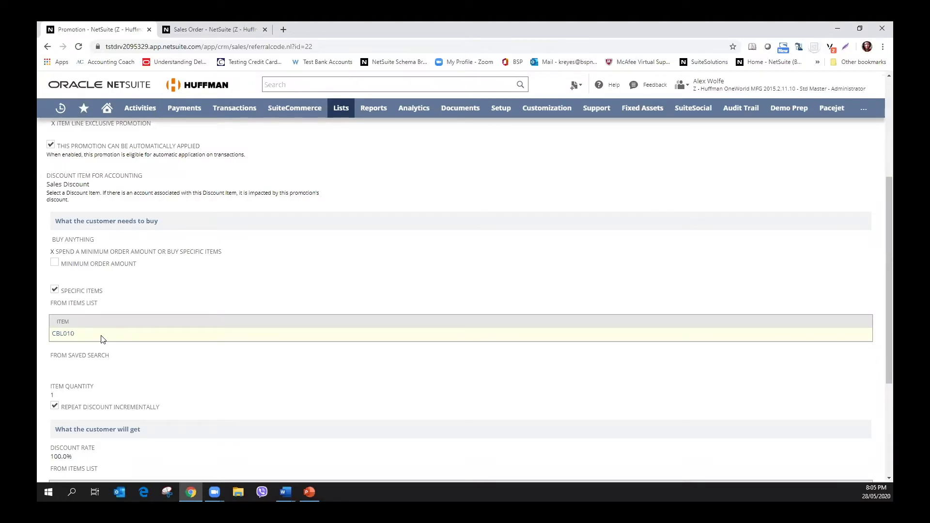
{"action": "scroll", "coordinate": [102, 338], "scroll_direction": "down", "scroll_amount": 4}
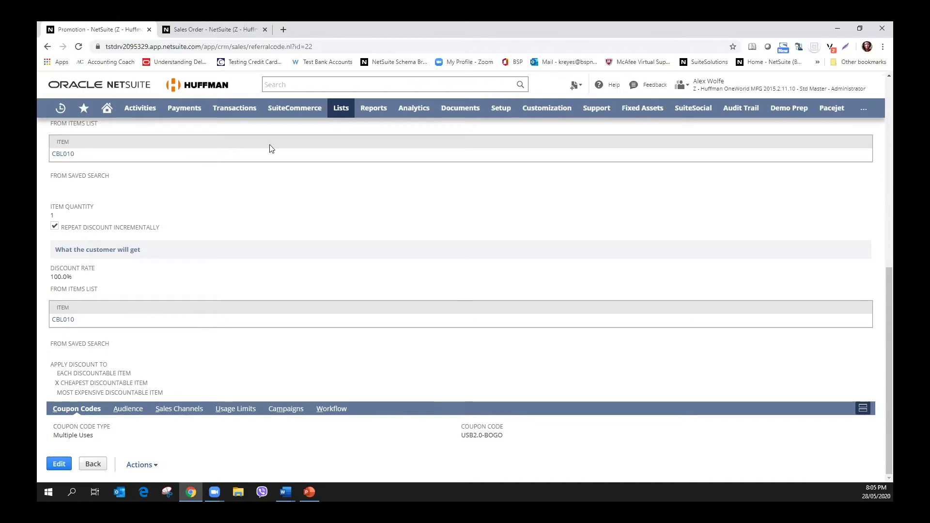
On the new sales order, set the customer to 3M and the location to 01: San Francisco.
{"action": "mouse_move", "coordinate": [235, 107]}
{"action": "left_click", "coordinate": [215, 31]}
{"action": "type", "text": "3m"}
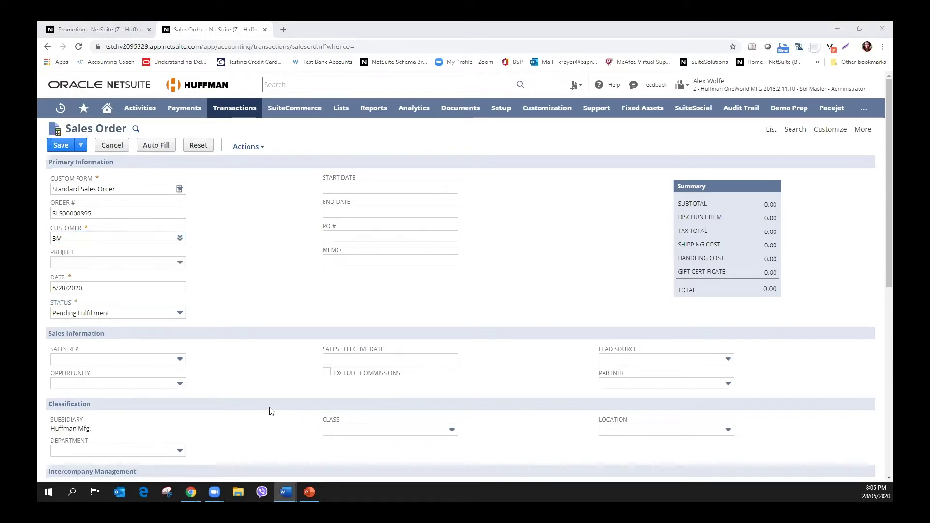
{"action": "left_click", "coordinate": [639, 430]}
{"action": "left_click", "coordinate": [640, 364]}
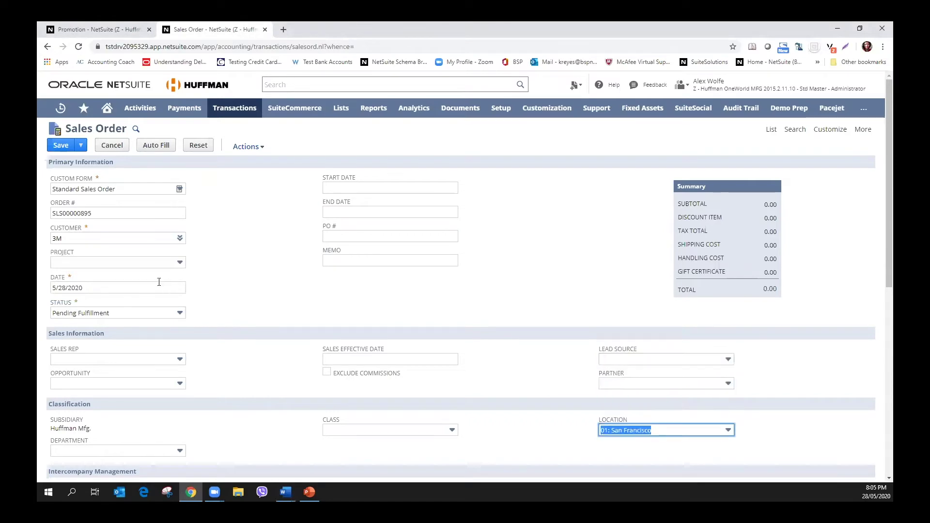
Add the item CBL010 USB Cable to the sales order with a quantity of 2.
{"action": "scroll", "coordinate": [193, 445], "scroll_direction": "down", "scroll_amount": 6}
{"action": "scroll", "coordinate": [193, 446], "scroll_direction": "down", "scroll_amount": 2}
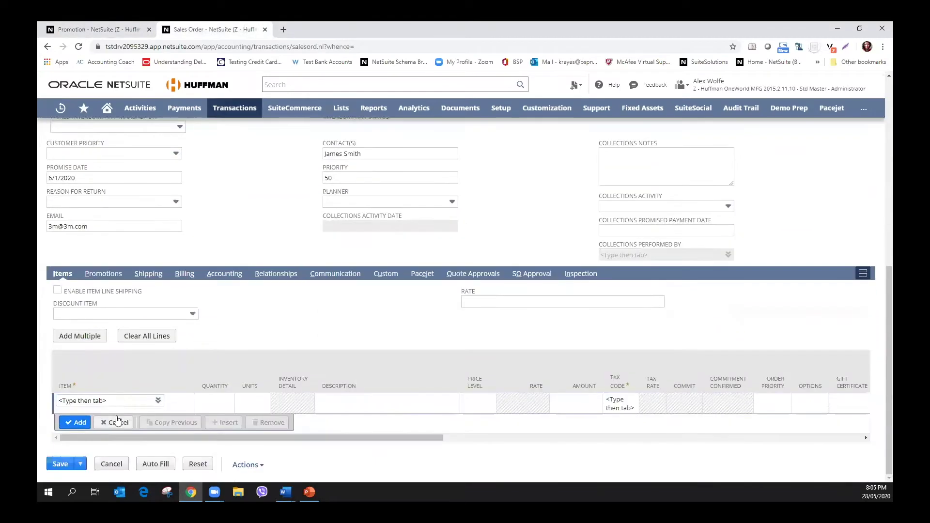
{"action": "left_click", "coordinate": [118, 401]}
{"action": "type", "text": "CBL010"}
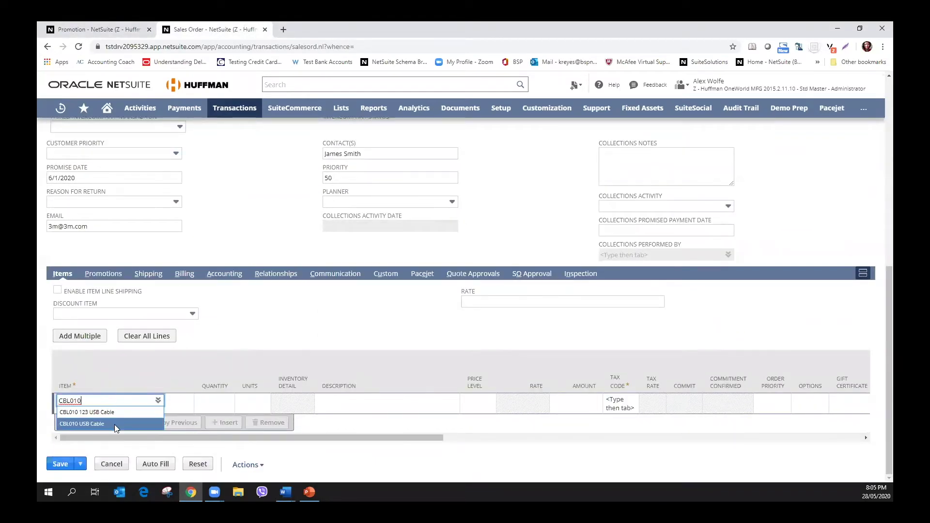
{"action": "left_click", "coordinate": [115, 424]}
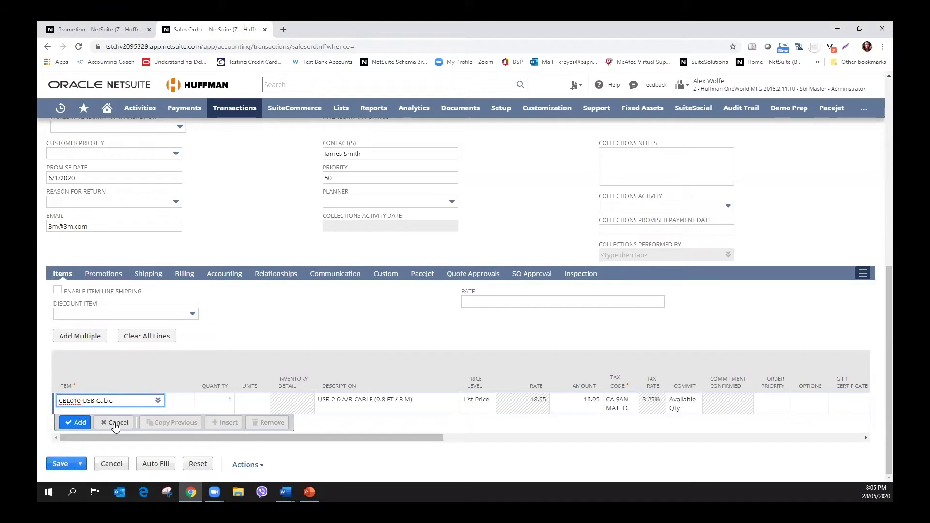
{"action": "key", "text": "Tab"}
{"action": "type", "text": "2"}
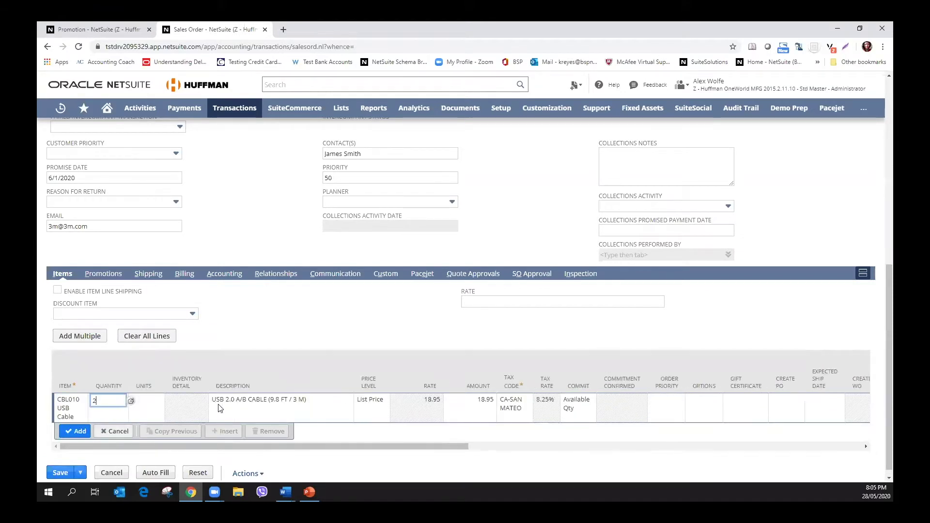
{"action": "left_click", "coordinate": [80, 432]}
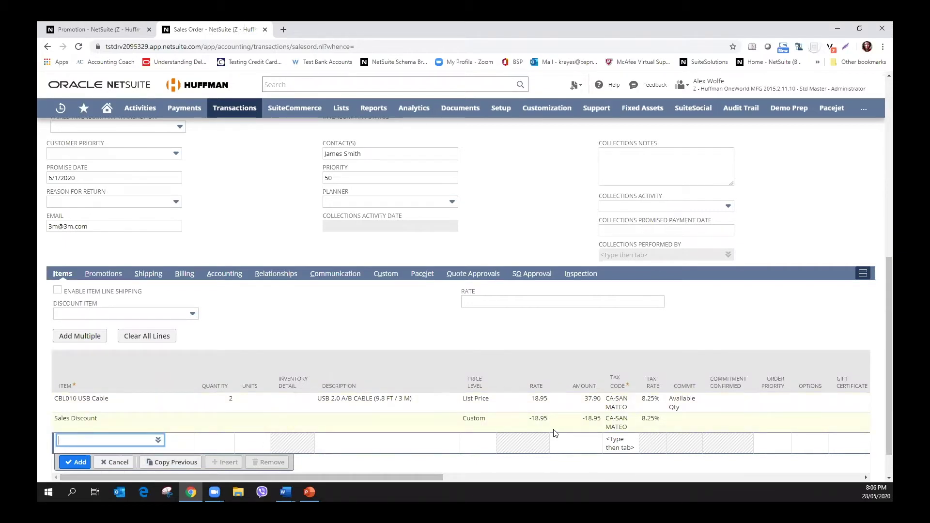
Check the sales order's summary totals and the promotions applied to the USB cable order.
{"action": "scroll", "coordinate": [697, 417], "scroll_direction": "up", "scroll_amount": 7}
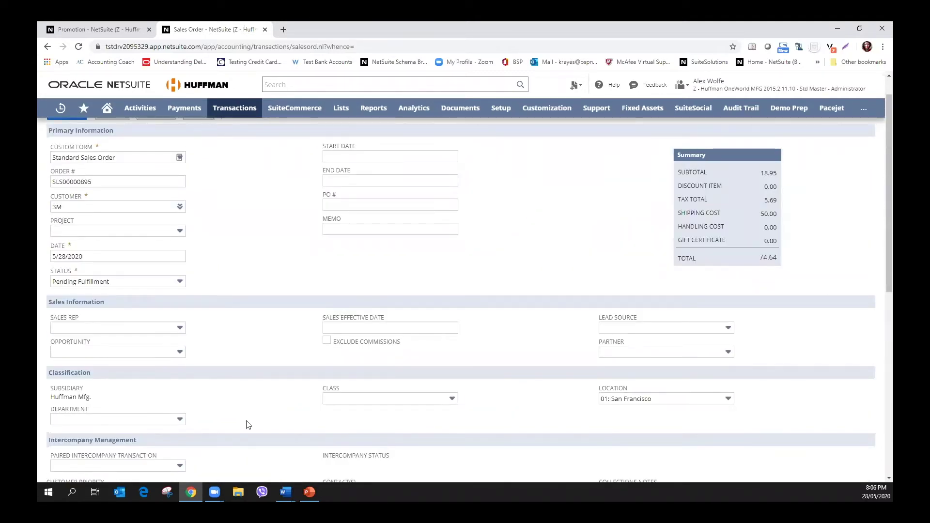
{"action": "scroll", "coordinate": [246, 424], "scroll_direction": "down", "scroll_amount": 5}
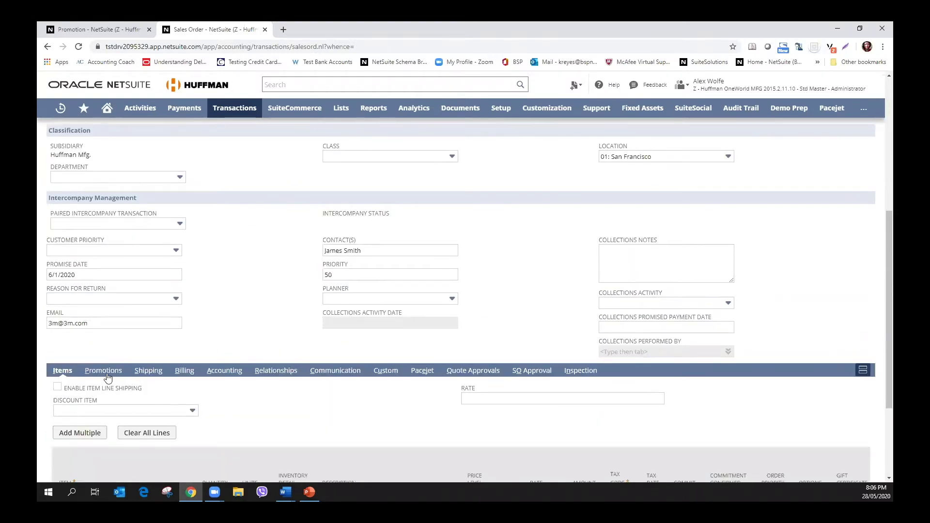
{"action": "left_click", "coordinate": [103, 370]}
{"action": "scroll", "coordinate": [269, 378], "scroll_direction": "down", "scroll_amount": 1}
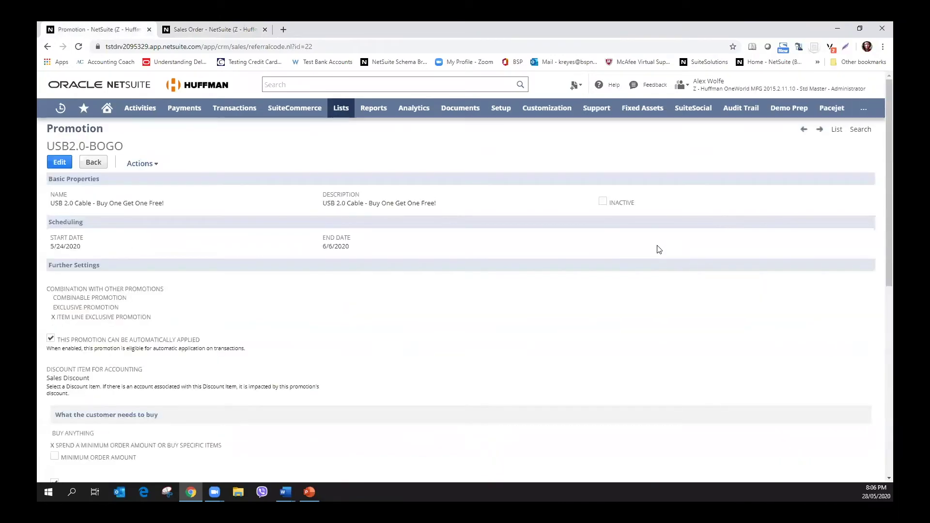
View the Western Digital 750GB hard drive promotion from the promotions list and examine its item, fixed price and discount settings.
{"action": "left_click", "coordinate": [842, 132]}
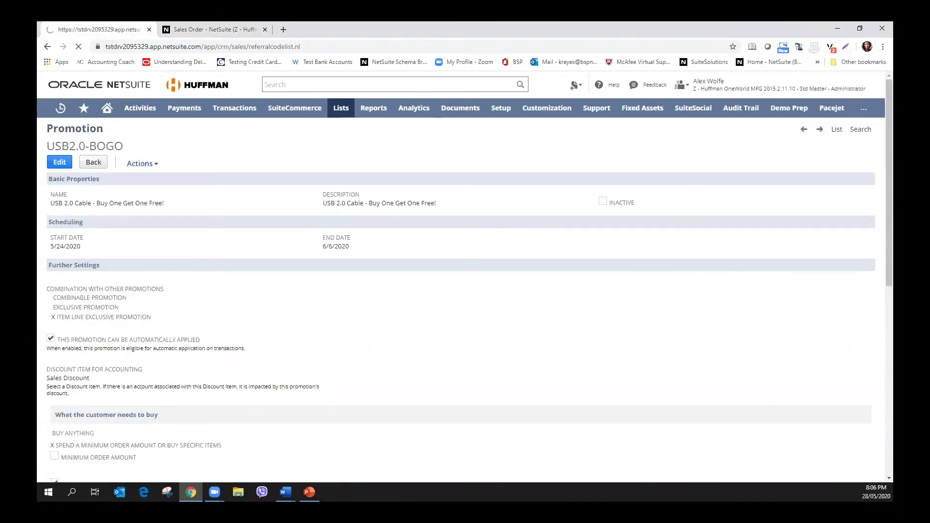
{"action": "left_click", "coordinate": [67, 432]}
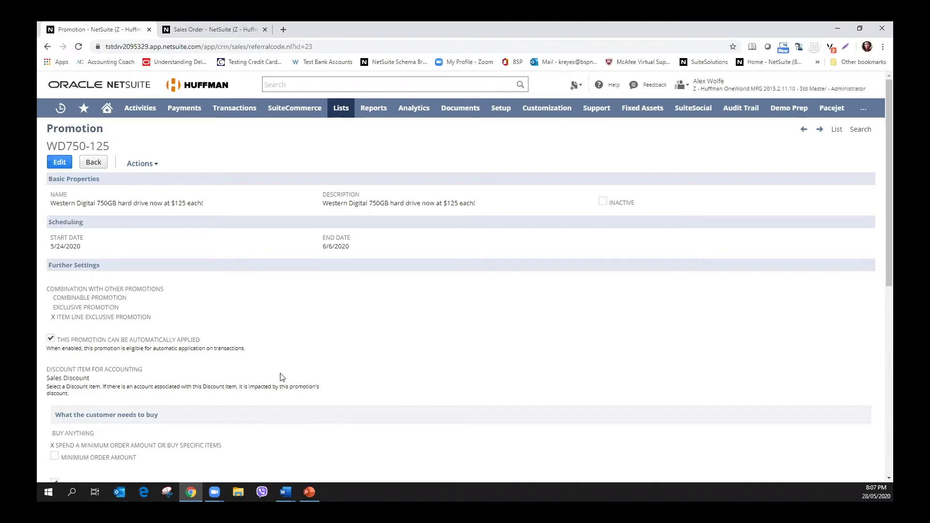
{"action": "scroll", "coordinate": [286, 377], "scroll_direction": "down", "scroll_amount": 4}
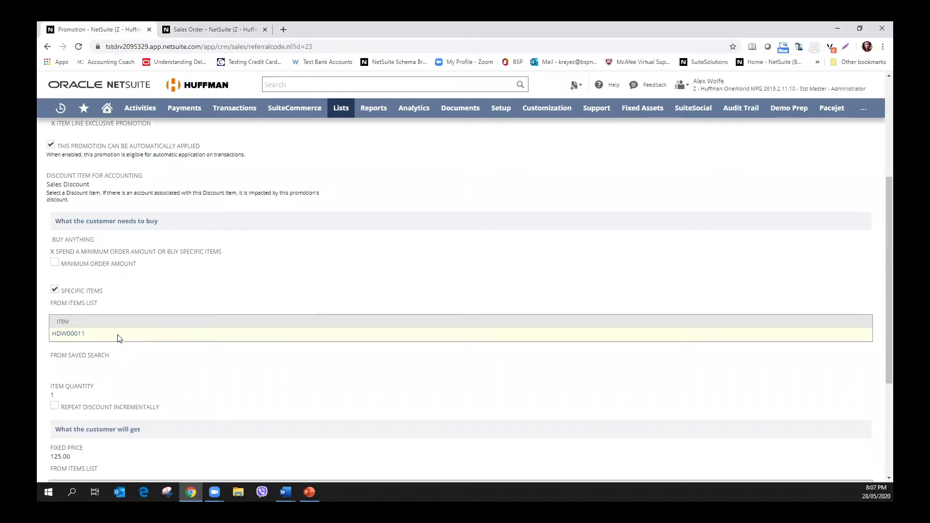
{"action": "scroll", "coordinate": [228, 359], "scroll_direction": "down", "scroll_amount": 2}
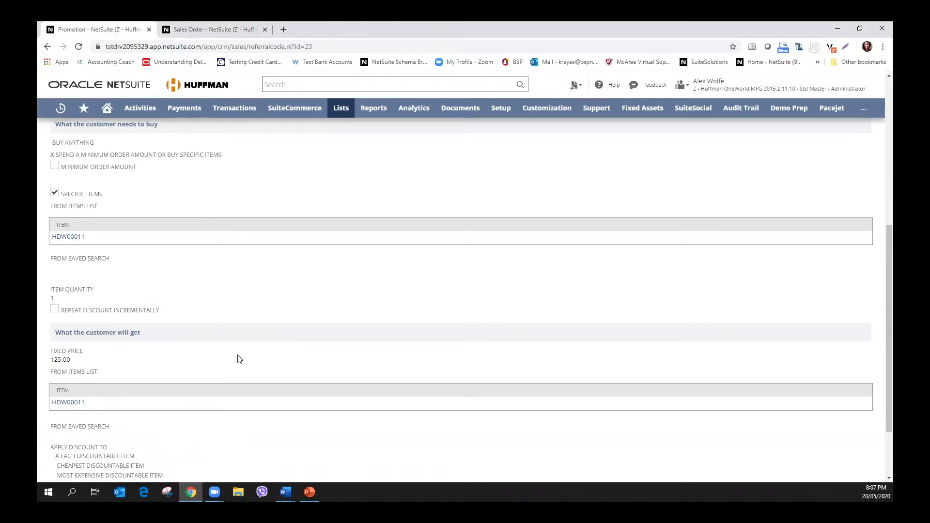
{"action": "scroll", "coordinate": [239, 358], "scroll_direction": "down", "scroll_amount": 1}
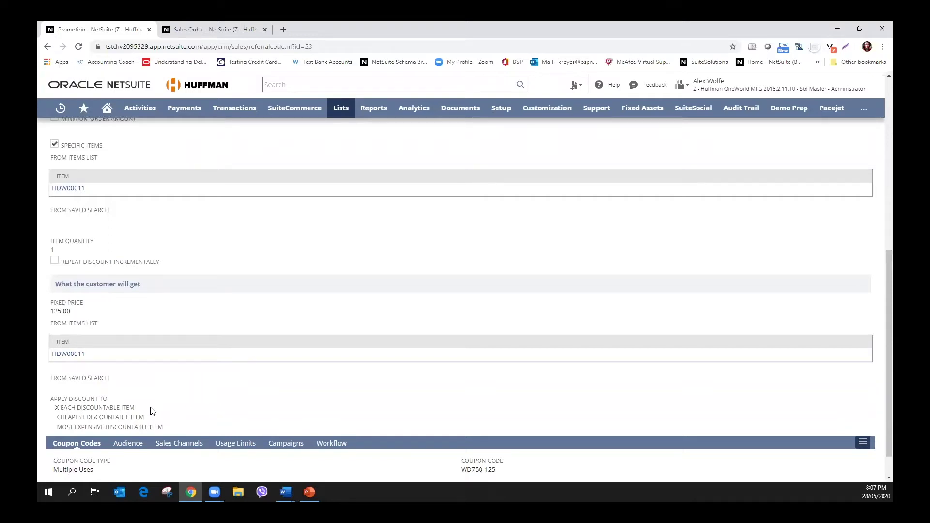
Return to the sales order and reload it as a blank form, discarding the unsaved USB cable order.
{"action": "left_click", "coordinate": [202, 28]}
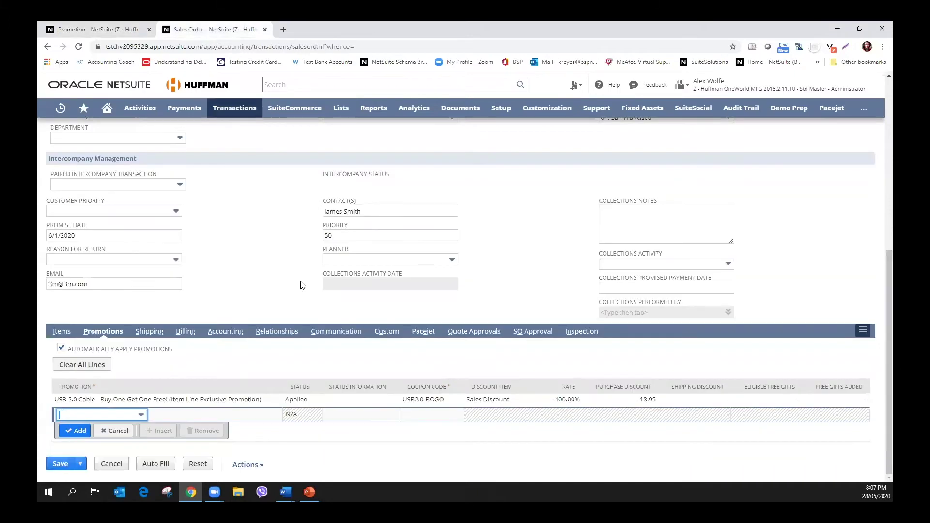
{"action": "scroll", "coordinate": [233, 300], "scroll_direction": "up", "scroll_amount": 7}
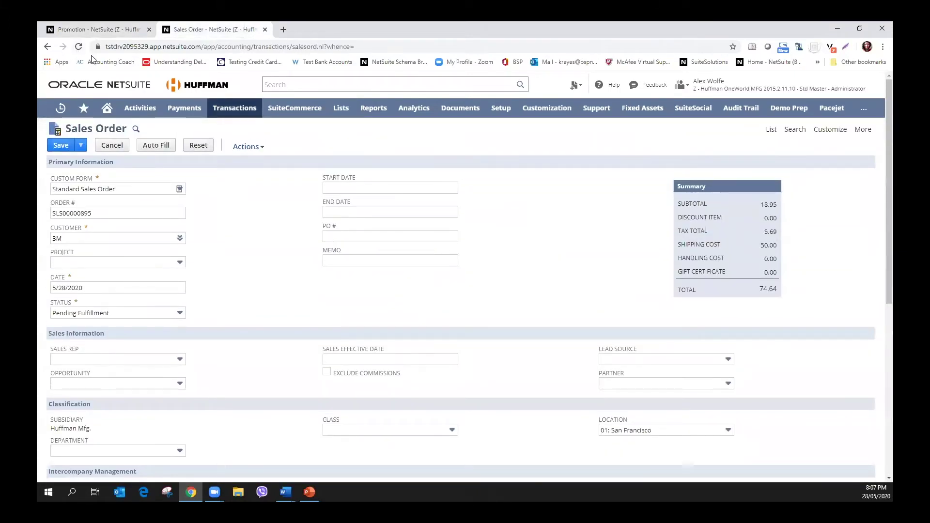
{"action": "left_click", "coordinate": [78, 46]}
{"action": "left_click", "coordinate": [510, 101]}
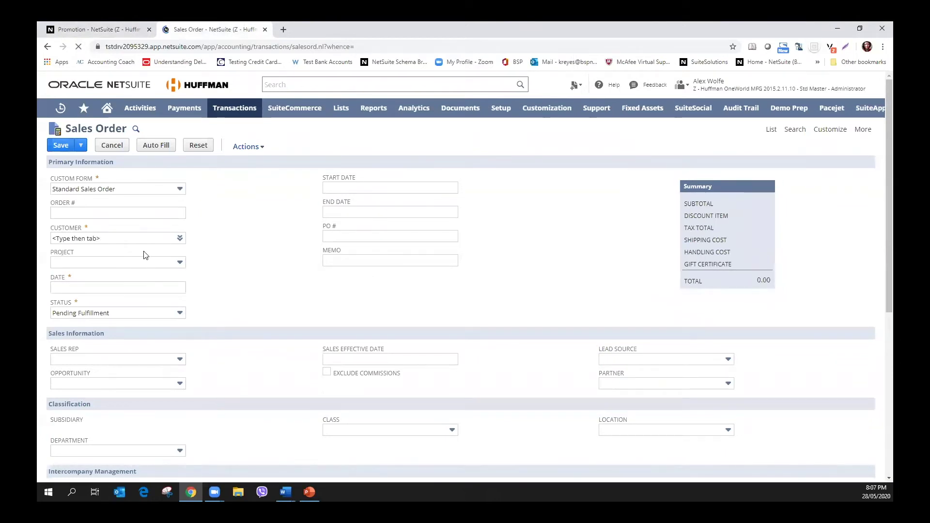
Set the blank sales order's customer to 3M and its location to 01: San Francisco.
{"action": "type", "text": "3m"}
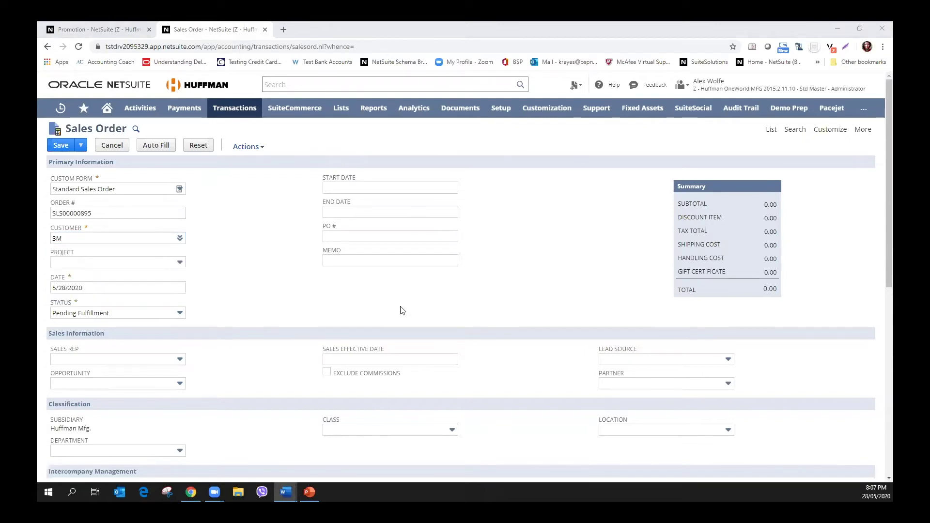
{"action": "left_click", "coordinate": [669, 430]}
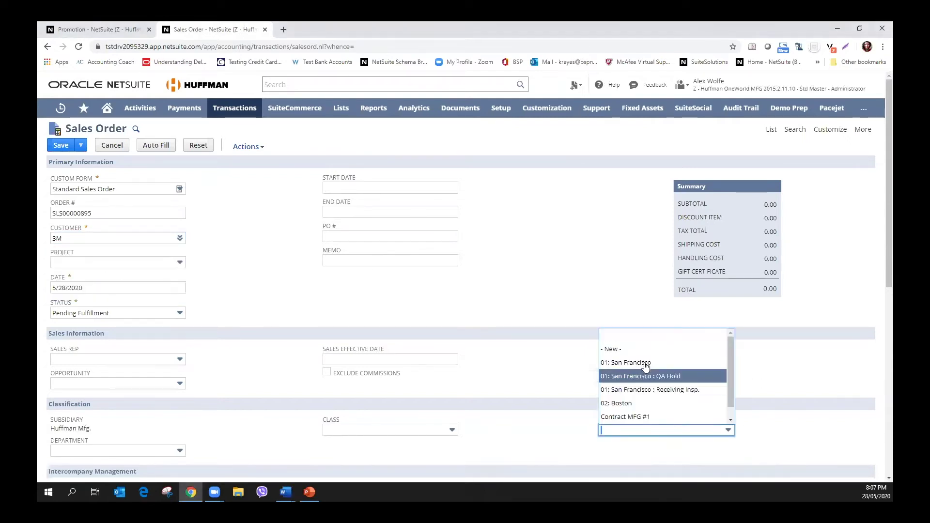
{"action": "left_click", "coordinate": [613, 361]}
Add one HDW00011 Western Digital 750GB Hard Drive as an item line on the sales order.
{"action": "scroll", "coordinate": [457, 276], "scroll_direction": "down", "scroll_amount": 6}
{"action": "scroll", "coordinate": [145, 380], "scroll_direction": "down", "scroll_amount": 2}
{"action": "left_click", "coordinate": [113, 400]}
{"action": "type", "text": "HDW00011"}
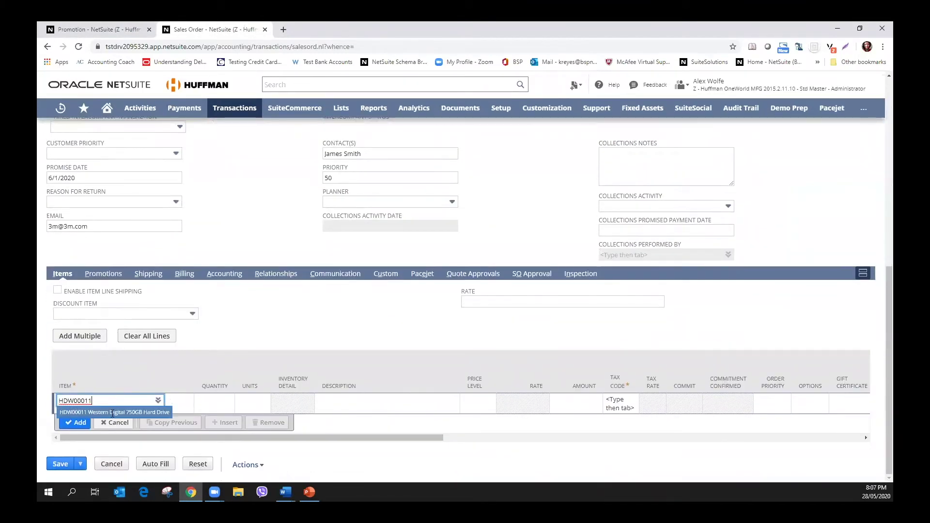
{"action": "left_click", "coordinate": [111, 412]}
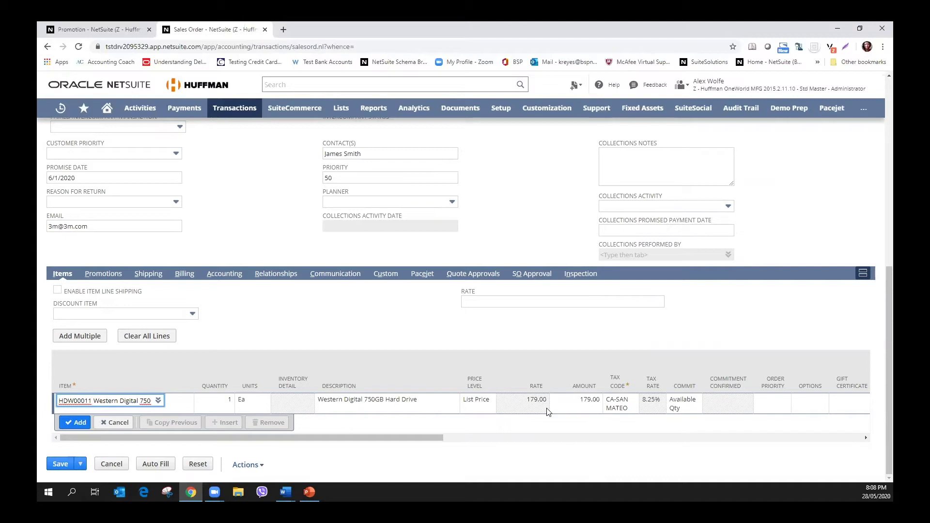
{"action": "left_click", "coordinate": [78, 425]}
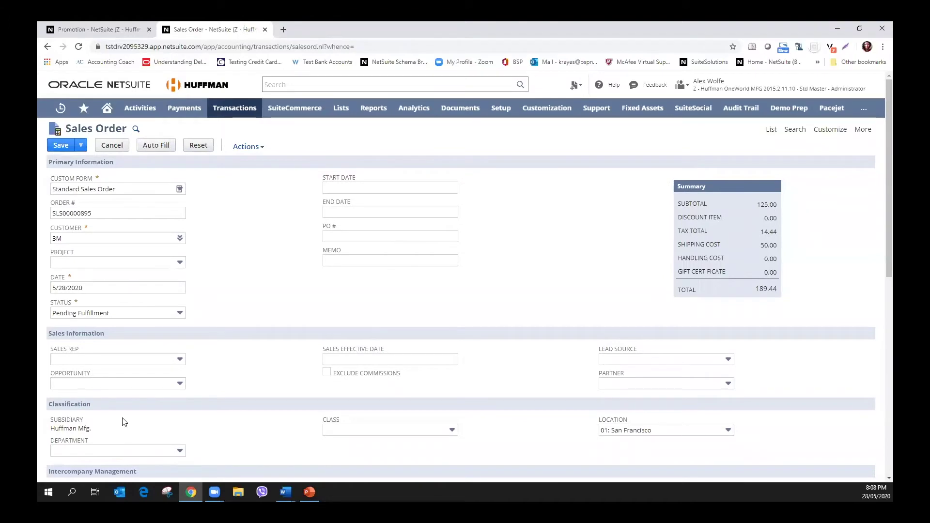
Check which promotion is applied to the hard drive order and its purchase discount.
{"action": "scroll", "coordinate": [295, 431], "scroll_direction": "down", "scroll_amount": 6}
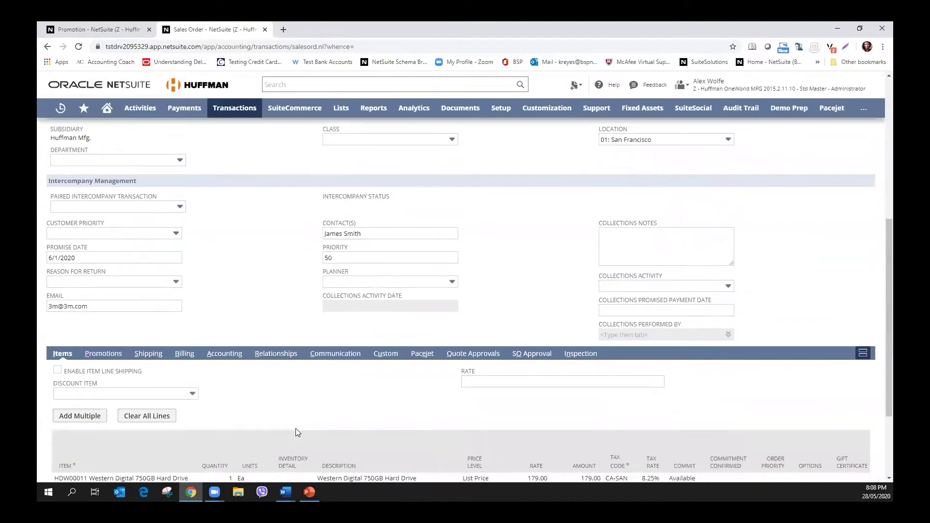
{"action": "left_click", "coordinate": [107, 356]}
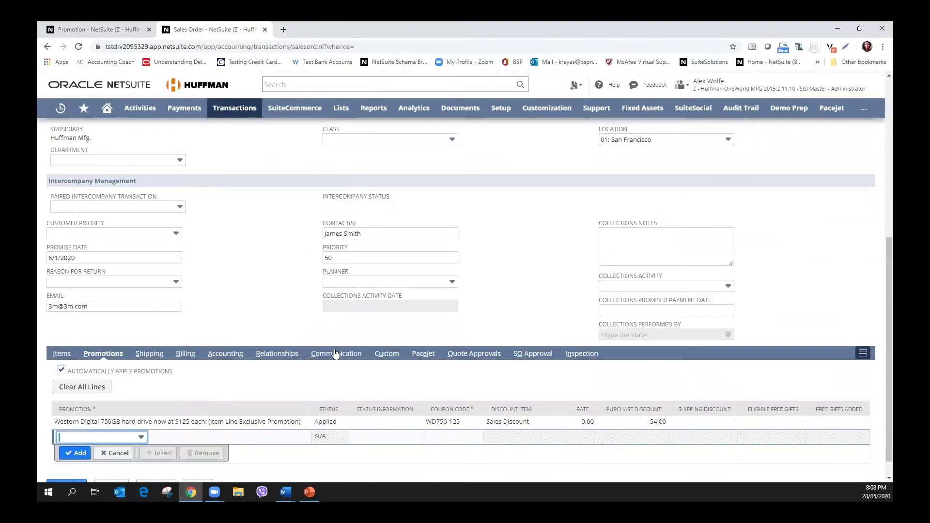
{"action": "scroll", "coordinate": [335, 355], "scroll_direction": "down", "scroll_amount": 1}
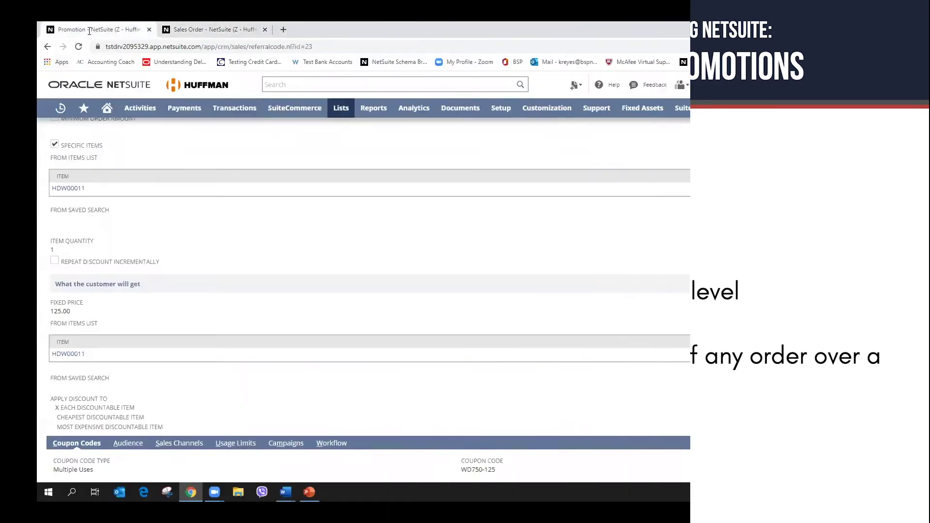
View the promotion for 10% off all orders over $2,000 and examine its minimum order amount, discount rate and coupon code.
{"action": "left_click", "coordinate": [836, 129]}
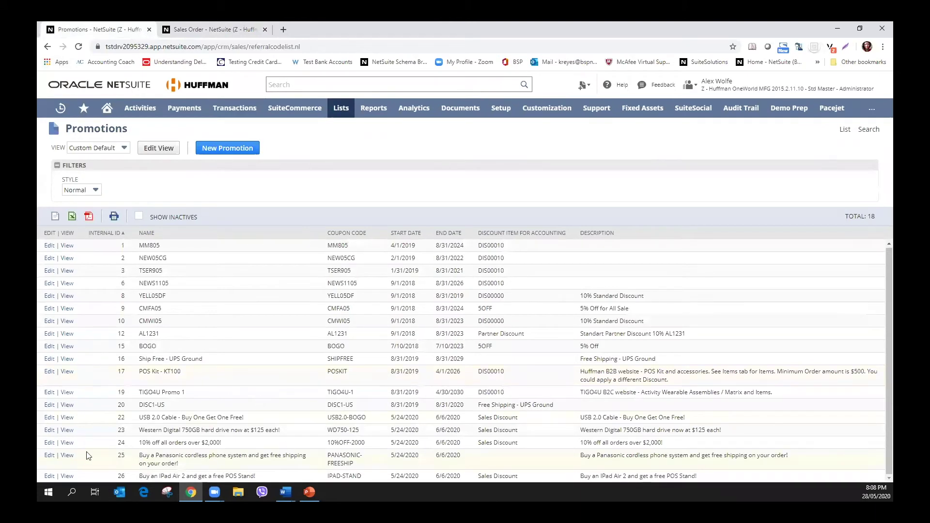
{"action": "left_click", "coordinate": [67, 442]}
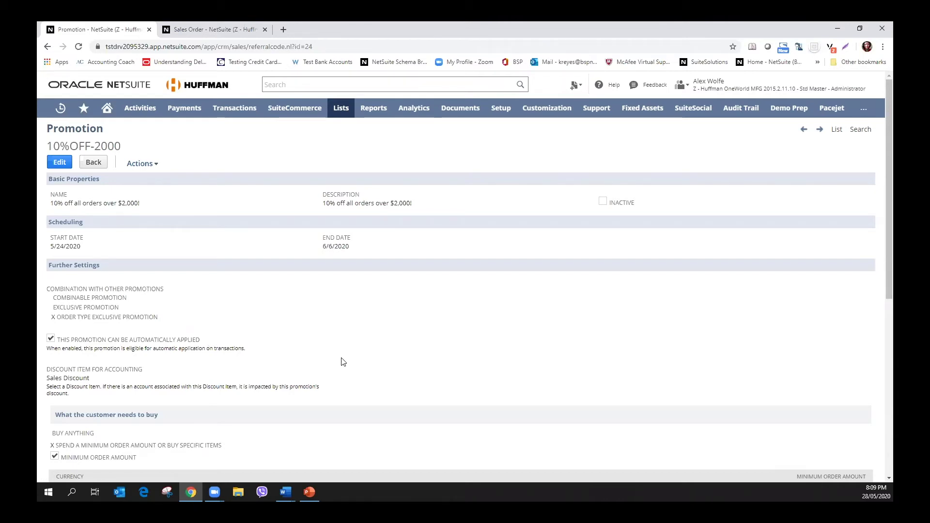
{"action": "scroll", "coordinate": [342, 361], "scroll_direction": "down", "scroll_amount": 2}
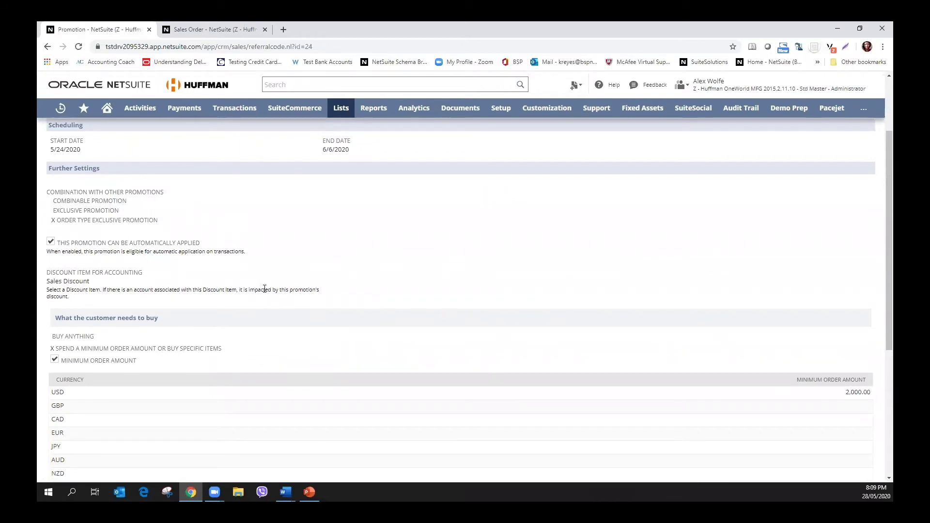
{"action": "scroll", "coordinate": [203, 316], "scroll_direction": "down", "scroll_amount": 1}
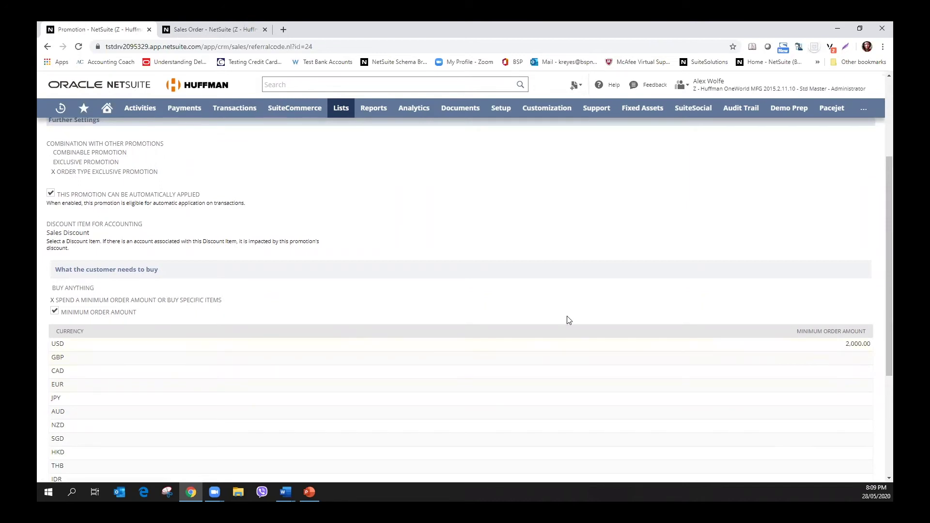
{"action": "scroll", "coordinate": [529, 367], "scroll_direction": "down", "scroll_amount": 4}
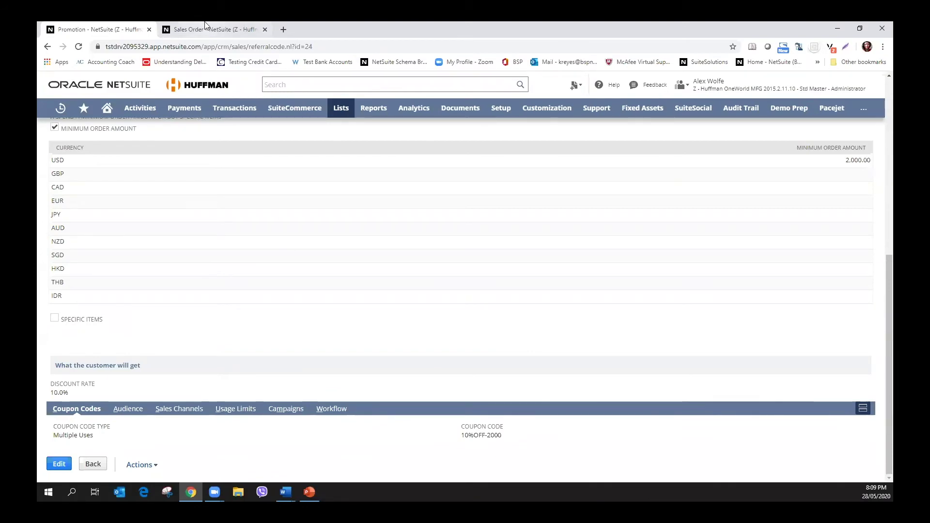
Discard the hard drive order by reloading the sales order form, and set the customer to 3M and location to 01: San Francisco.
{"action": "left_click", "coordinate": [215, 29]}
{"action": "scroll", "coordinate": [312, 239], "scroll_direction": "up", "scroll_amount": 7}
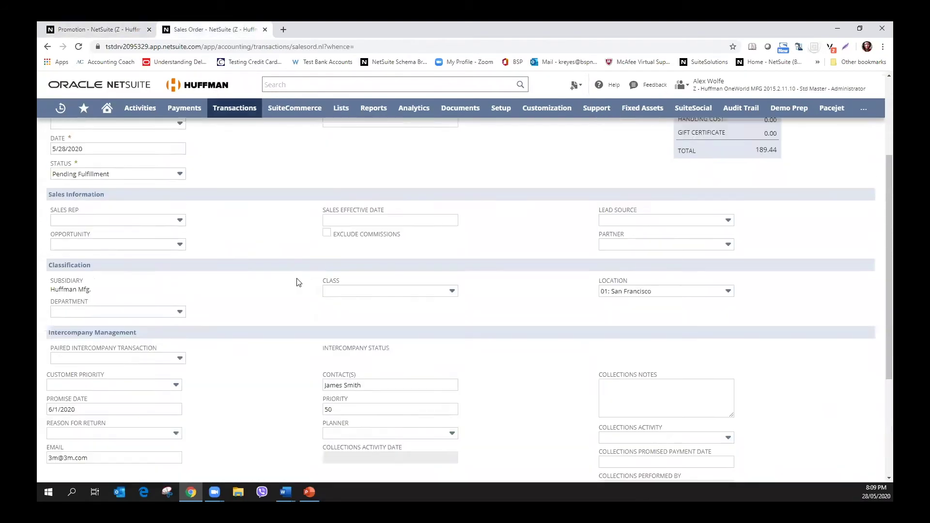
{"action": "left_click", "coordinate": [78, 47]}
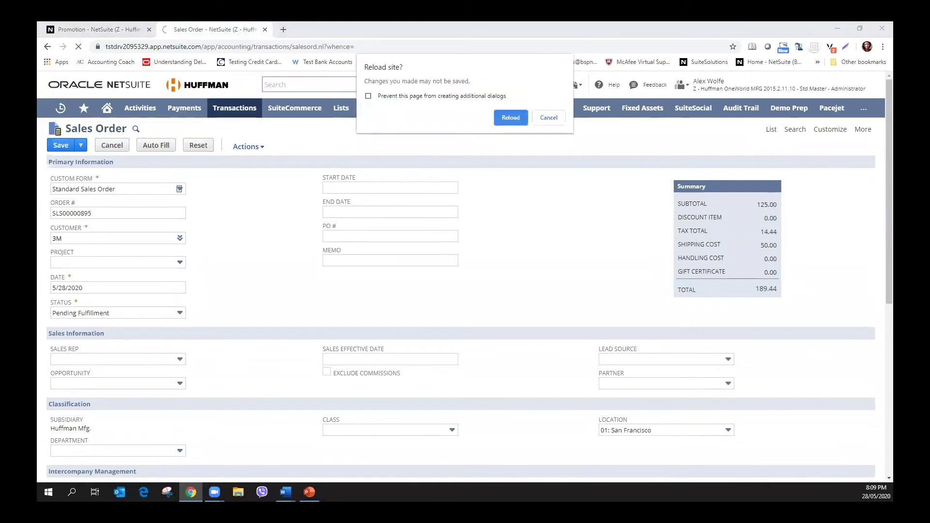
{"action": "left_click", "coordinate": [510, 119]}
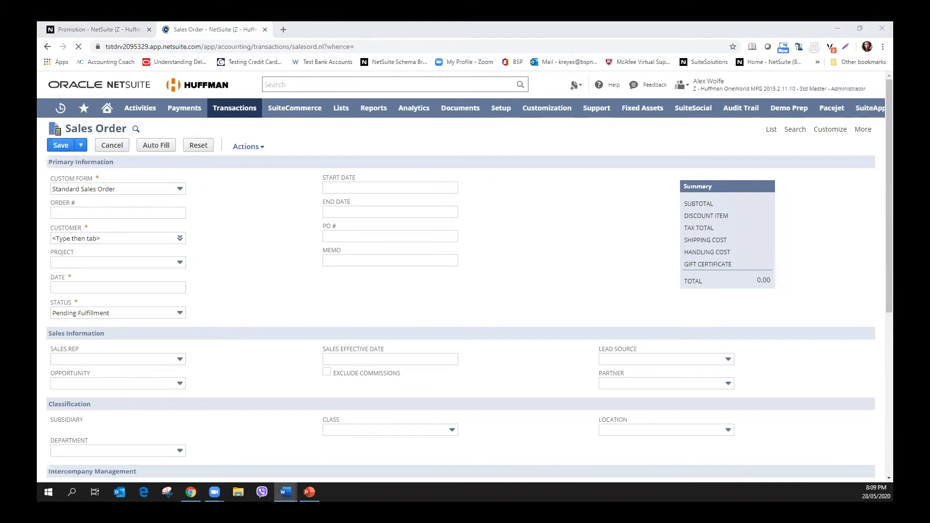
{"action": "left_click", "coordinate": [95, 239]}
{"action": "type", "text": "3m"}
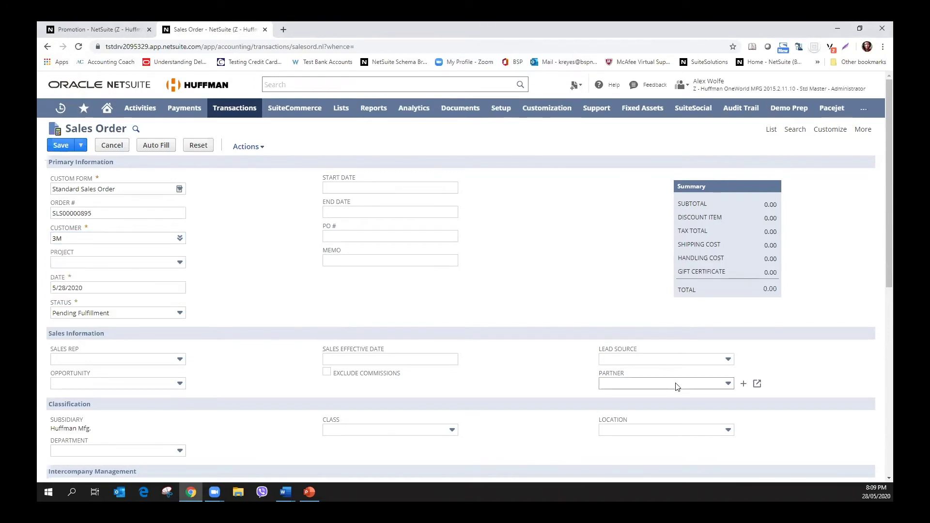
{"action": "left_click", "coordinate": [649, 434]}
{"action": "left_click", "coordinate": [626, 362]}
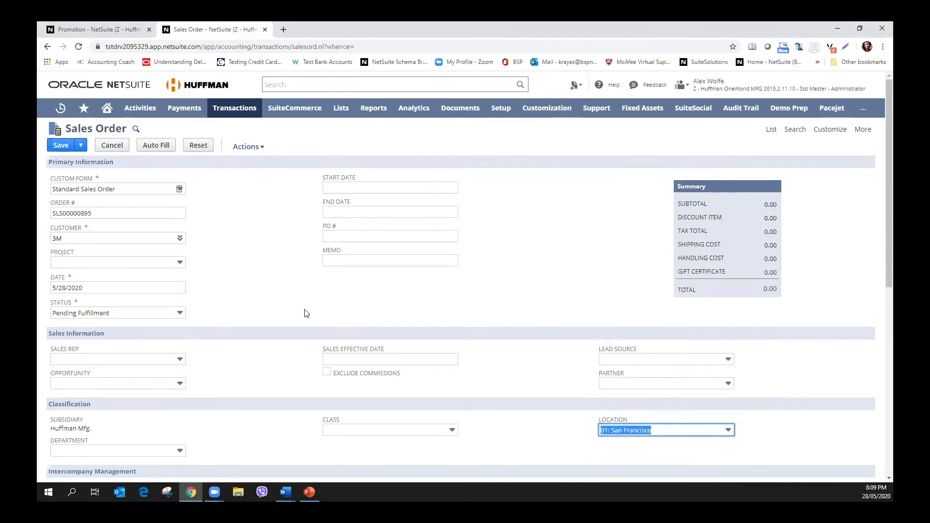
Add HDW00012S R905 2x Quad Core Opteron as an item line on the sales order.
{"action": "scroll", "coordinate": [319, 310], "scroll_direction": "down", "scroll_amount": 6}
{"action": "scroll", "coordinate": [205, 366], "scroll_direction": "down", "scroll_amount": 2}
{"action": "left_click", "coordinate": [115, 400]}
{"action": "type", "text": "HDW00012S"}
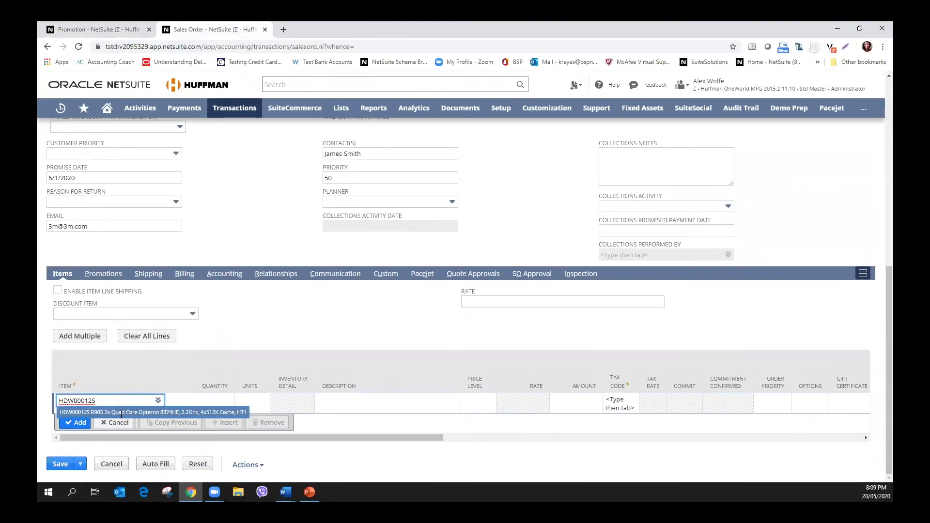
{"action": "left_click", "coordinate": [117, 412]}
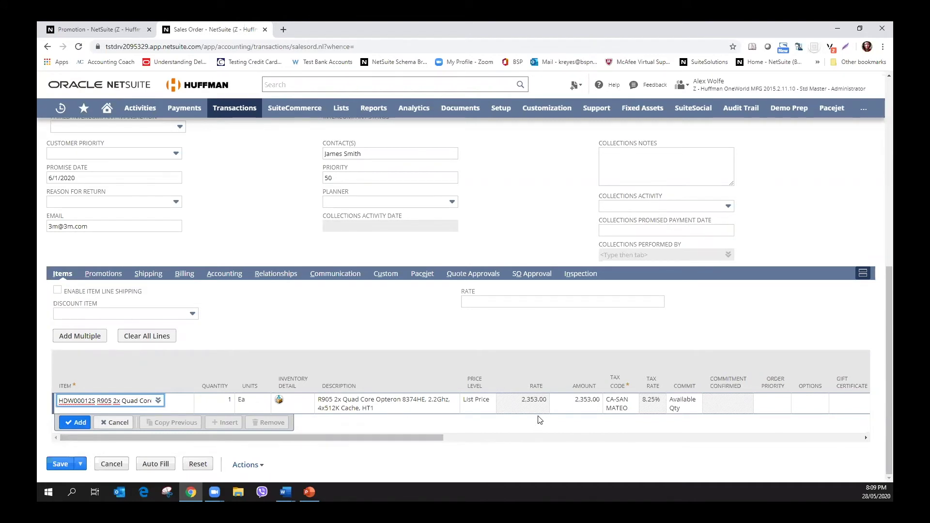
{"action": "left_click", "coordinate": [72, 423]}
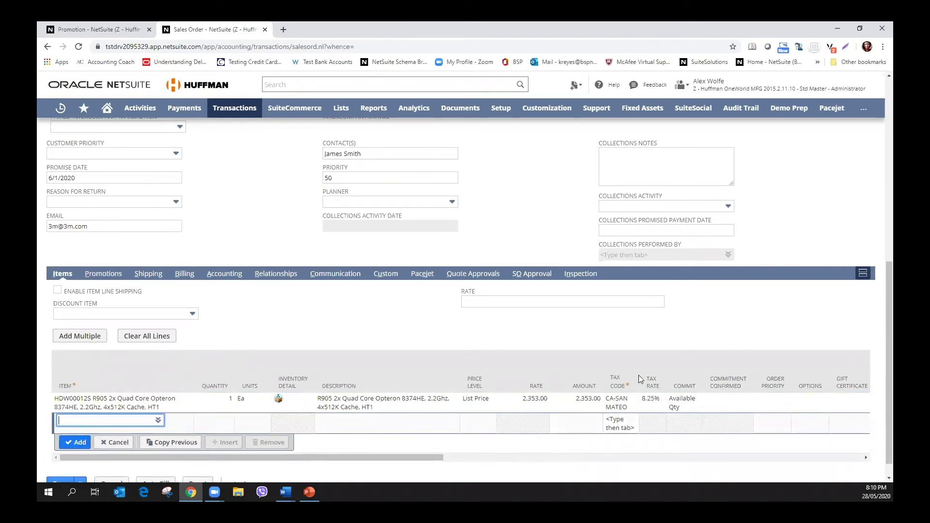
Check the order summary's discount and which promotion is applied to the Opteron order.
{"action": "scroll", "coordinate": [639, 375], "scroll_direction": "up", "scroll_amount": 10}
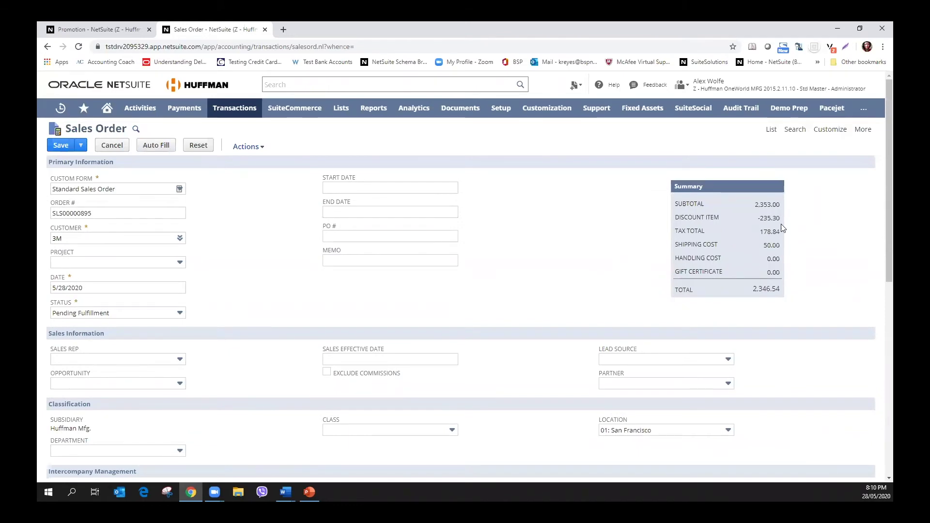
{"action": "scroll", "coordinate": [263, 378], "scroll_direction": "down", "scroll_amount": 7}
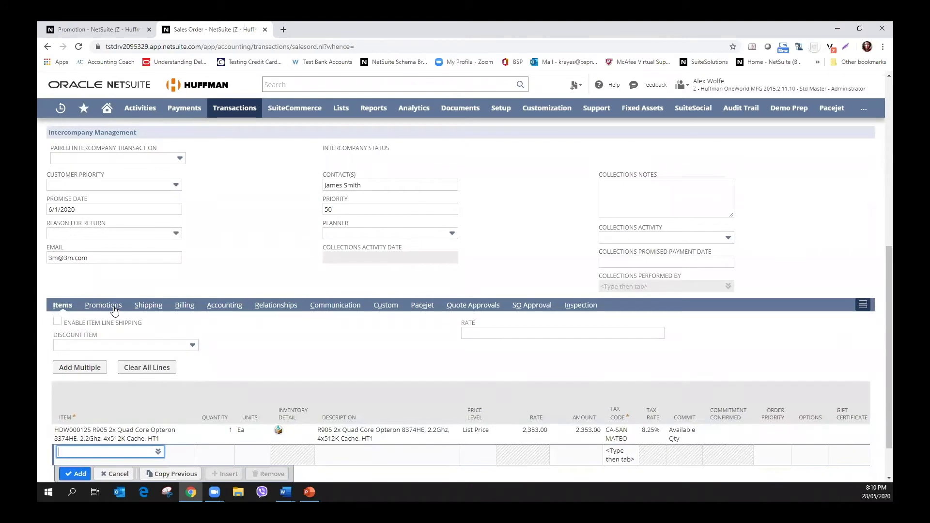
{"action": "left_click", "coordinate": [114, 311]}
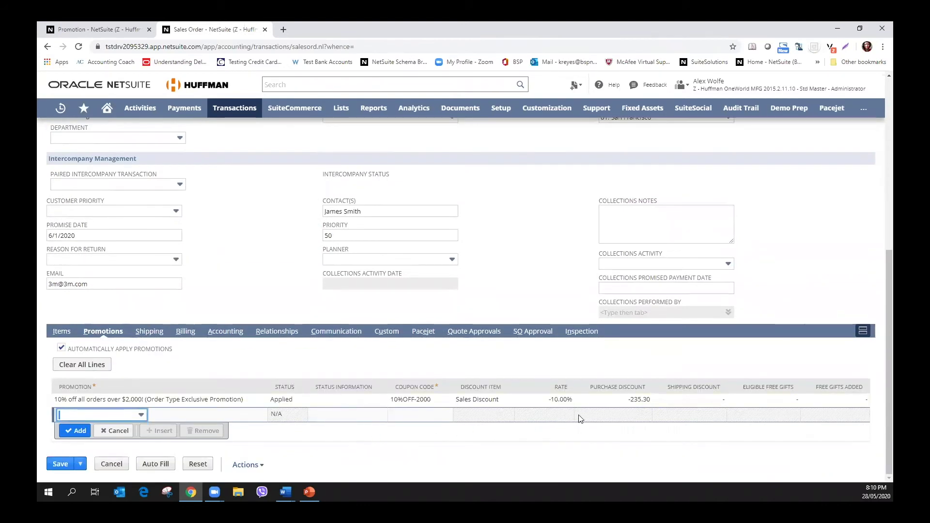
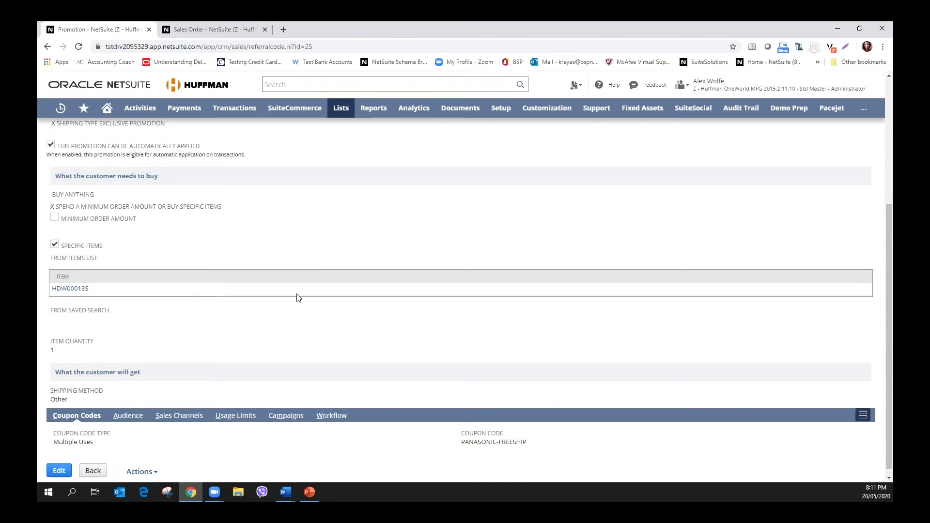
Reload the sales order form to discard the Opteron order, and set the customer to 3M and location to 01: San Francisco.
{"action": "left_click", "coordinate": [238, 28]}
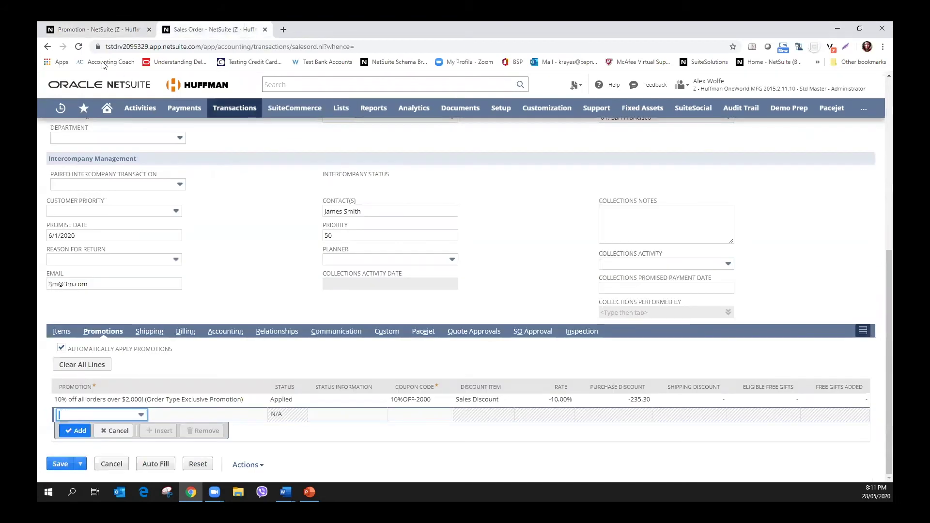
{"action": "left_click", "coordinate": [79, 47]}
{"action": "left_click", "coordinate": [514, 117]}
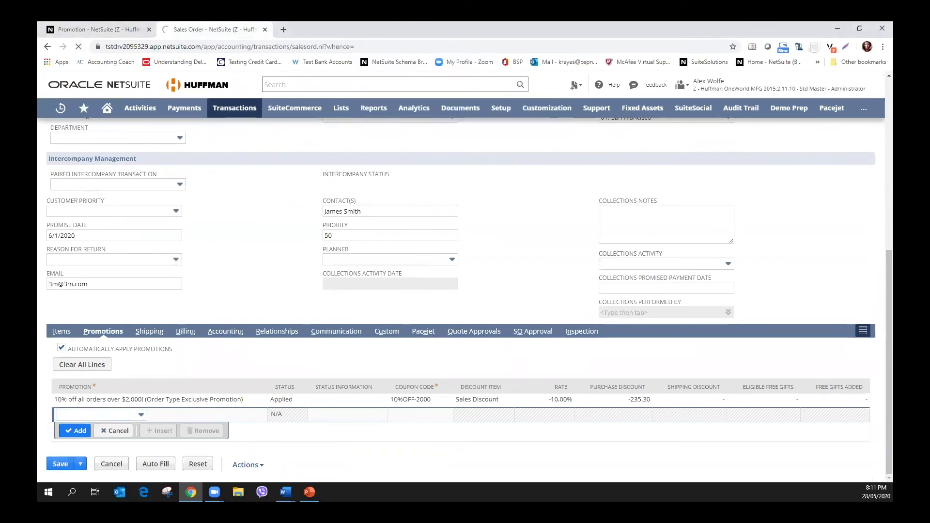
{"action": "key", "text": "alt+Tab"}
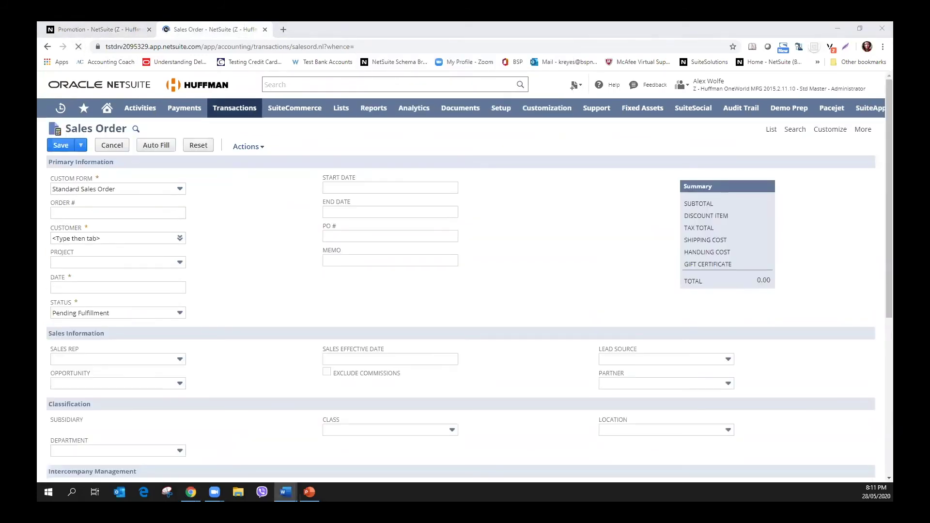
{"action": "left_click", "coordinate": [142, 239]}
{"action": "type", "text": "3m"}
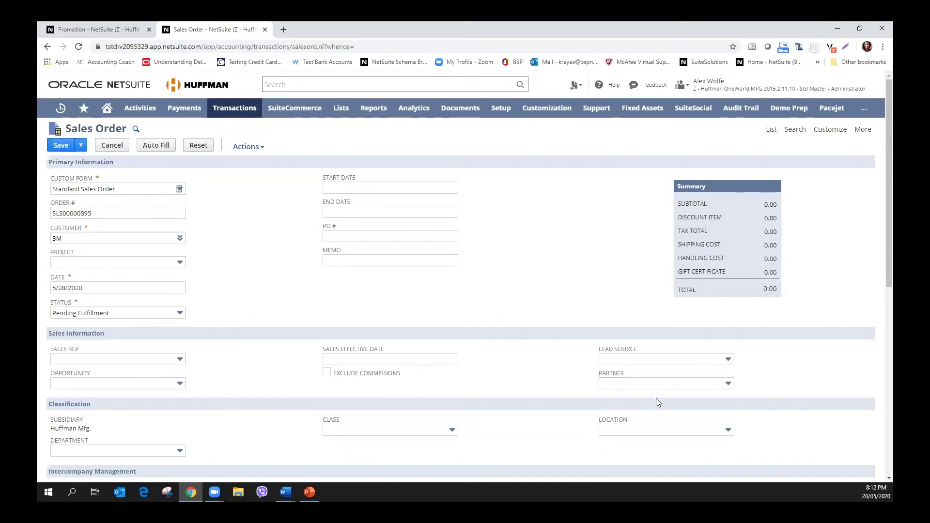
{"action": "left_click", "coordinate": [661, 430]}
{"action": "left_click", "coordinate": [657, 364]}
Add HDW00013S Panasonic KX-TG4500 as an item line on the sales order.
{"action": "scroll", "coordinate": [383, 356], "scroll_direction": "down", "scroll_amount": 10}
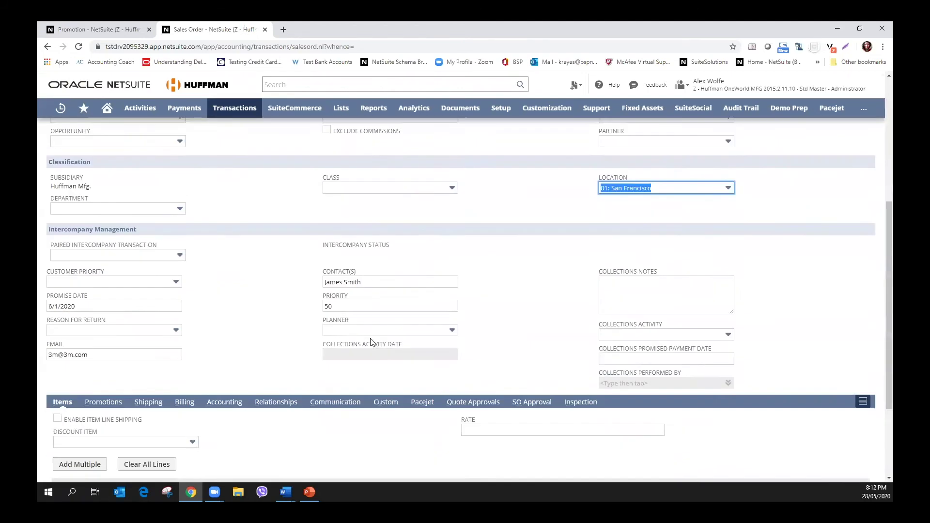
{"action": "left_click", "coordinate": [129, 401]}
{"action": "type", "text": "HDW00013S"}
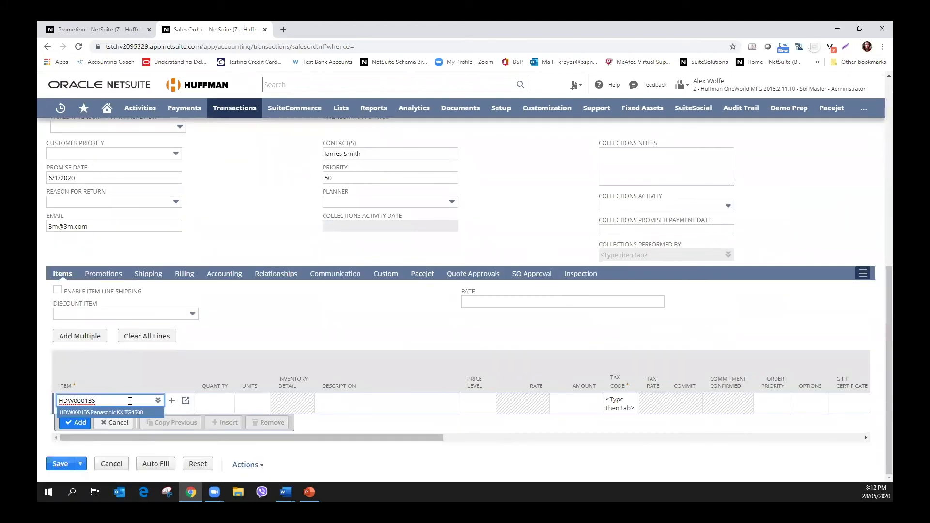
{"action": "left_click", "coordinate": [125, 407]}
{"action": "scroll", "coordinate": [519, 346], "scroll_direction": "up", "scroll_amount": 10}
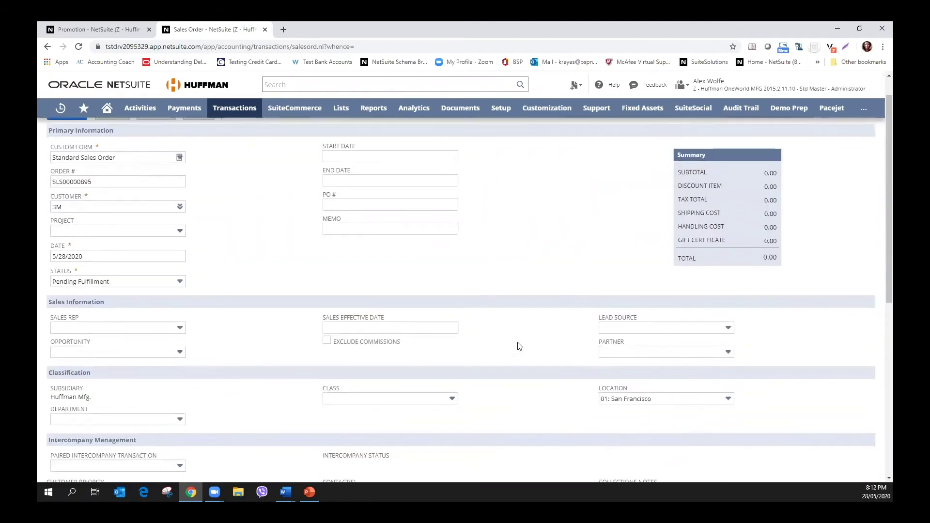
{"action": "scroll", "coordinate": [519, 346], "scroll_direction": "down", "scroll_amount": 10}
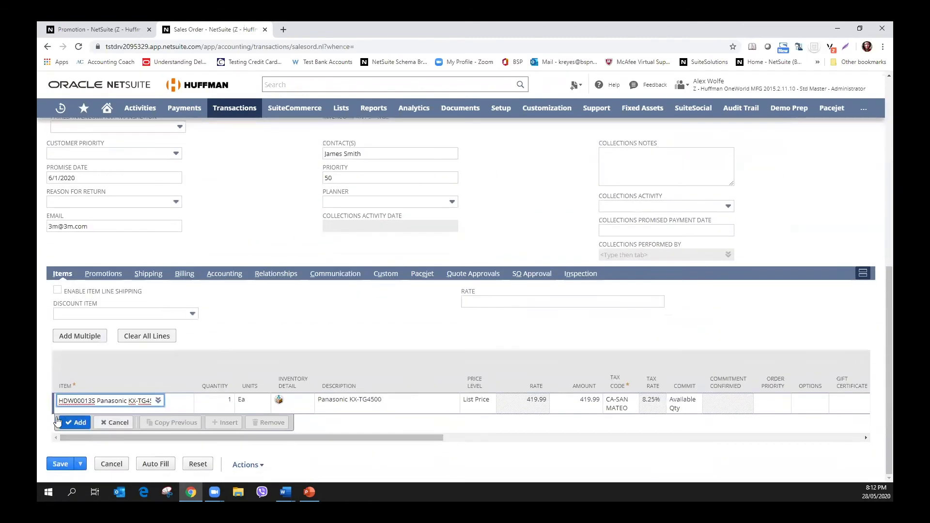
{"action": "left_click", "coordinate": [67, 426]}
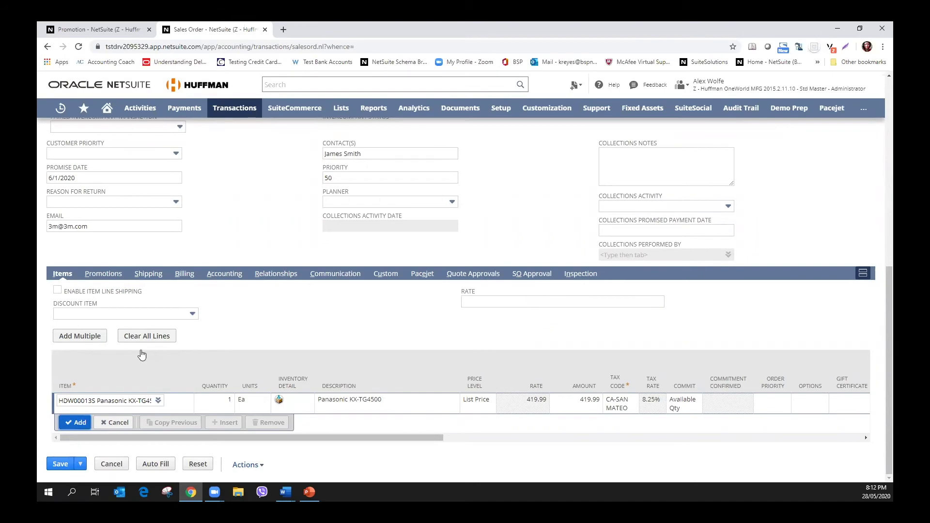
Check the Panasonic order's summary totals, shipping method and shipping cost, and its applied promotions.
{"action": "scroll", "coordinate": [535, 369], "scroll_direction": "up", "scroll_amount": 6}
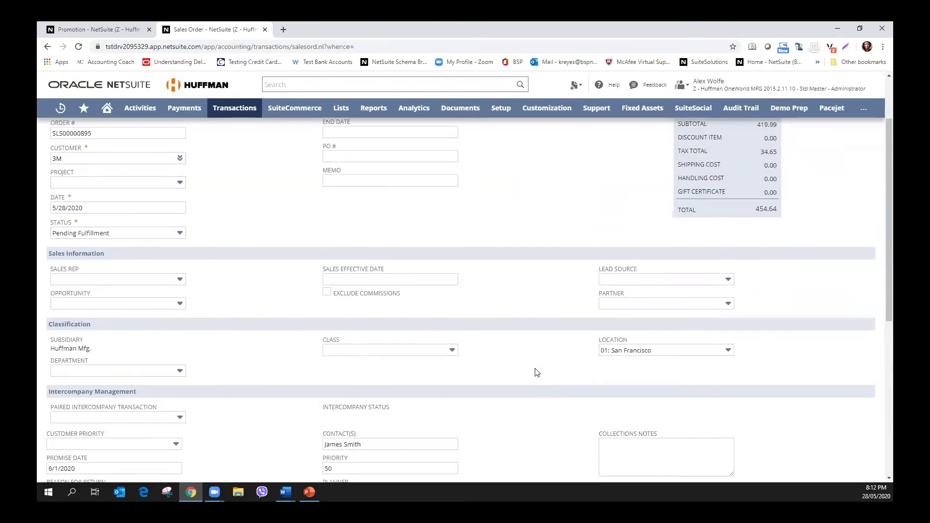
{"action": "scroll", "coordinate": [535, 368], "scroll_direction": "up", "scroll_amount": 1}
{"action": "scroll", "coordinate": [535, 368], "scroll_direction": "down", "scroll_amount": 7}
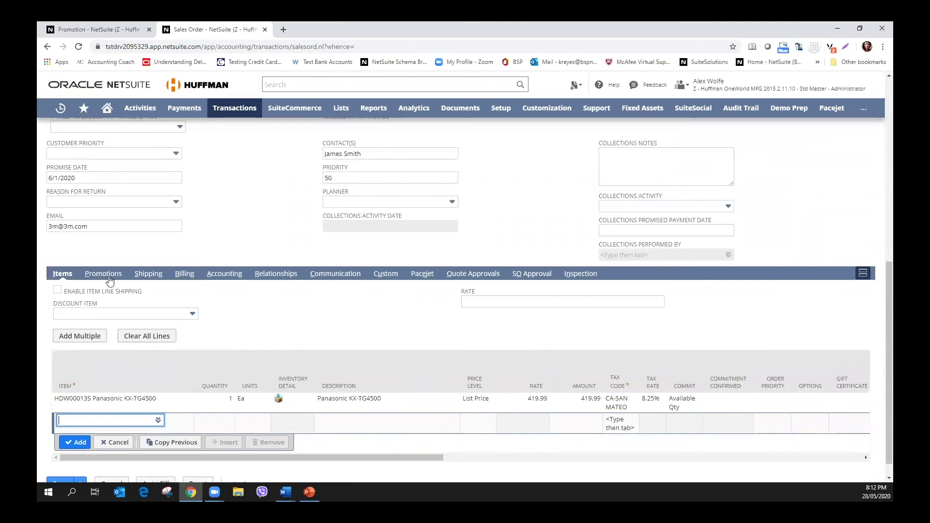
{"action": "left_click", "coordinate": [148, 273]}
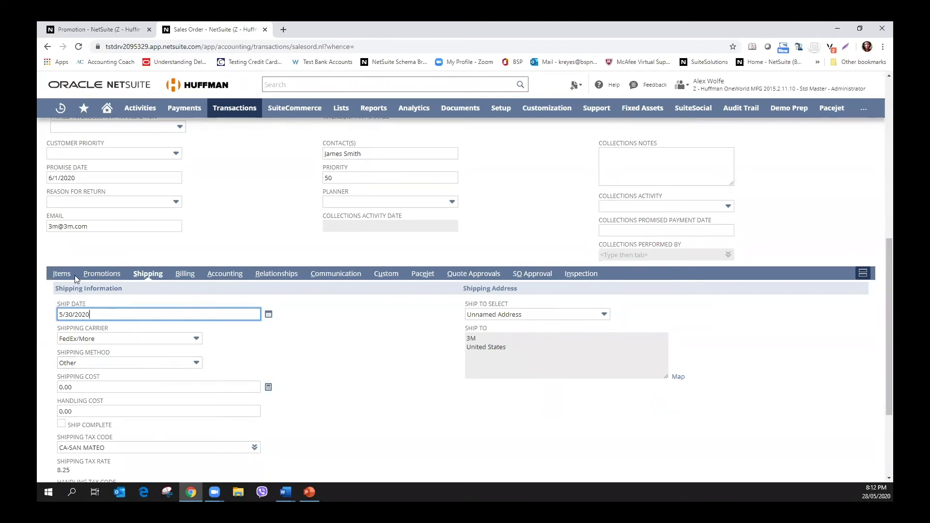
{"action": "scroll", "coordinate": [749, 331], "scroll_direction": "up", "scroll_amount": 10}
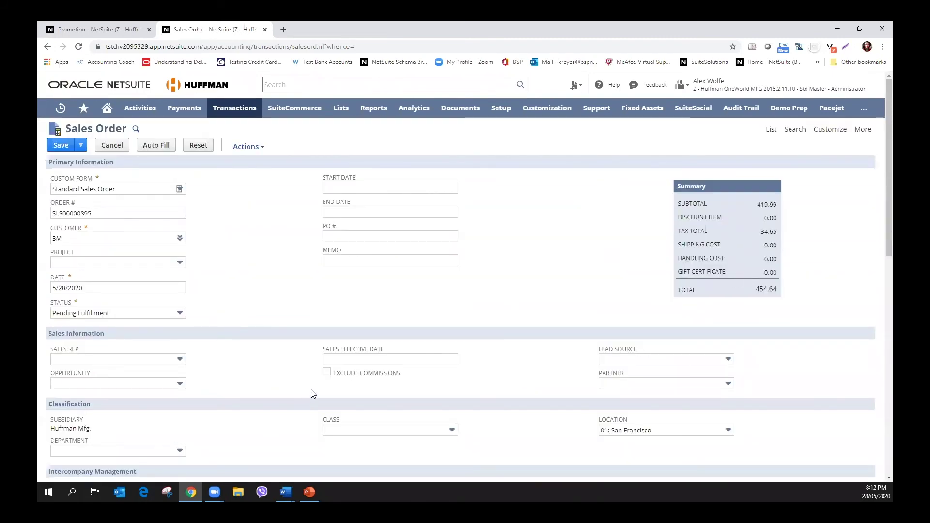
{"action": "scroll", "coordinate": [315, 390], "scroll_direction": "down", "scroll_amount": 6}
{"action": "scroll", "coordinate": [319, 391], "scroll_direction": "down", "scroll_amount": 2}
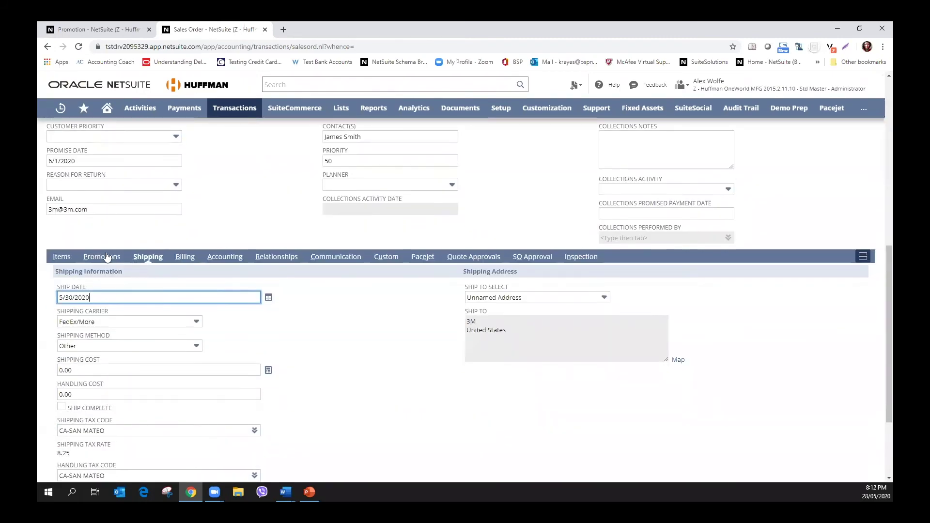
{"action": "left_click", "coordinate": [107, 260]}
{"action": "left_click", "coordinate": [107, 259]}
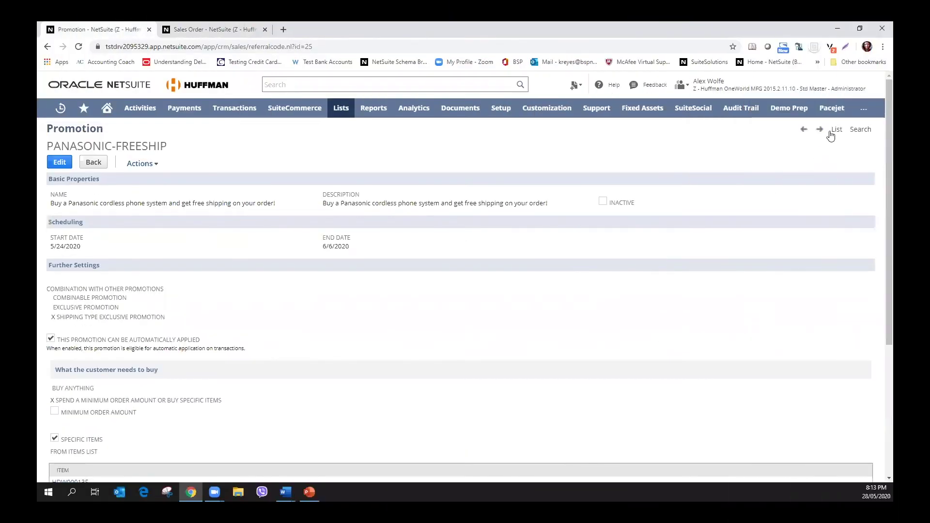
View the promotion giving a free POS Stand with an iPad Air 2 and examine its required item, free gift and coupon code.
{"action": "left_click", "coordinate": [836, 129]}
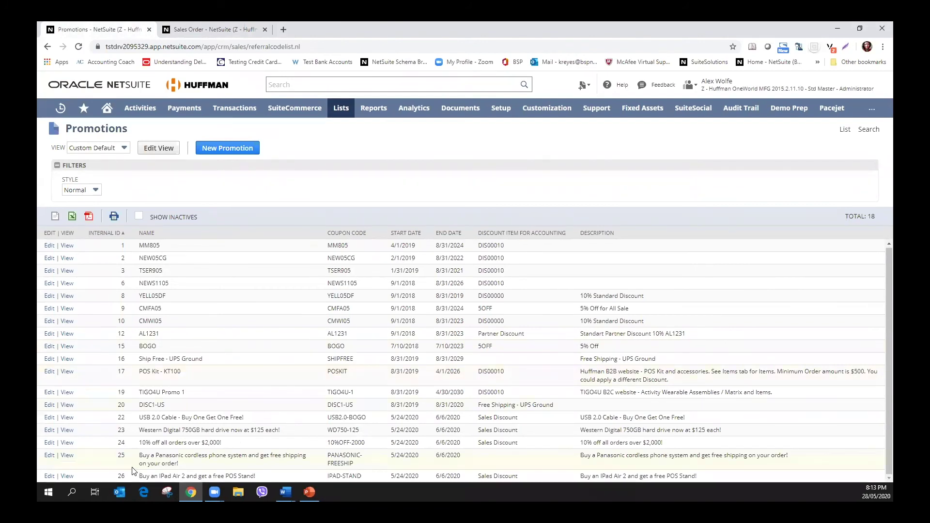
{"action": "left_click", "coordinate": [64, 476]}
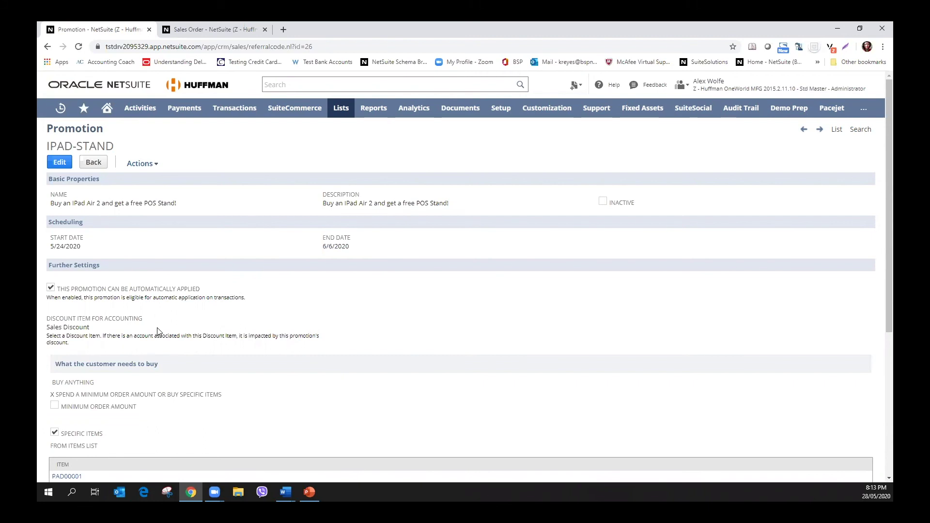
{"action": "scroll", "coordinate": [228, 329], "scroll_direction": "down", "scroll_amount": 3}
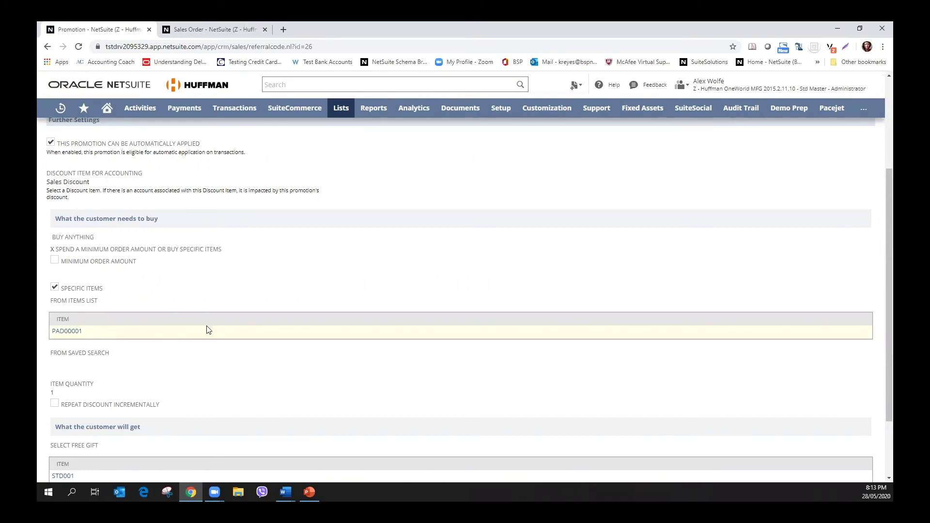
{"action": "scroll", "coordinate": [206, 326], "scroll_direction": "down", "scroll_amount": 1}
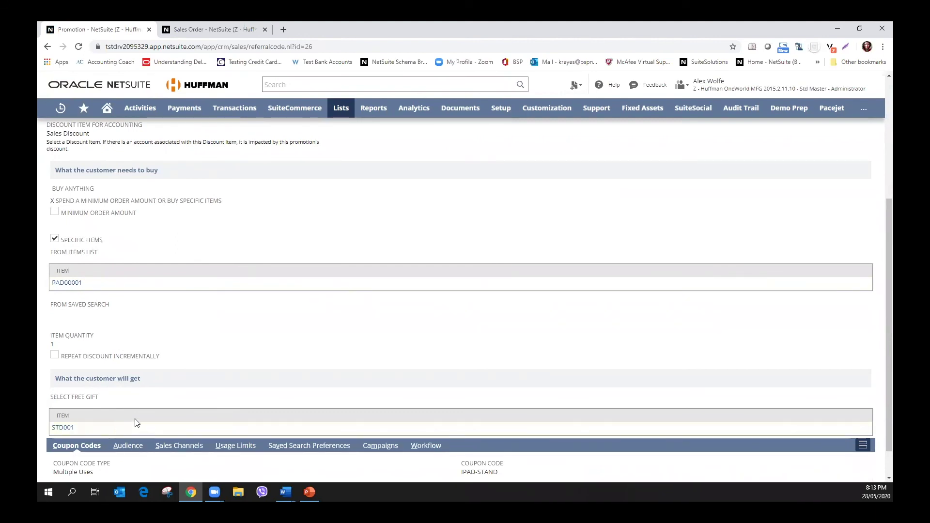
Discard the Panasonic order by reloading the sales order form, and set the customer to 3M and location to 01: San Francisco.
{"action": "left_click", "coordinate": [217, 30]}
{"action": "left_click", "coordinate": [78, 47]}
{"action": "left_click", "coordinate": [509, 118]}
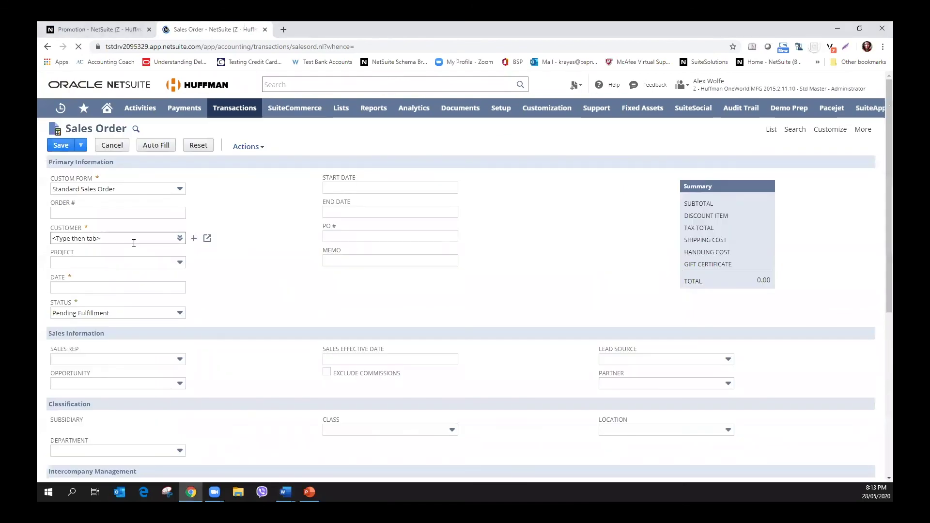
{"action": "left_click", "coordinate": [134, 239]}
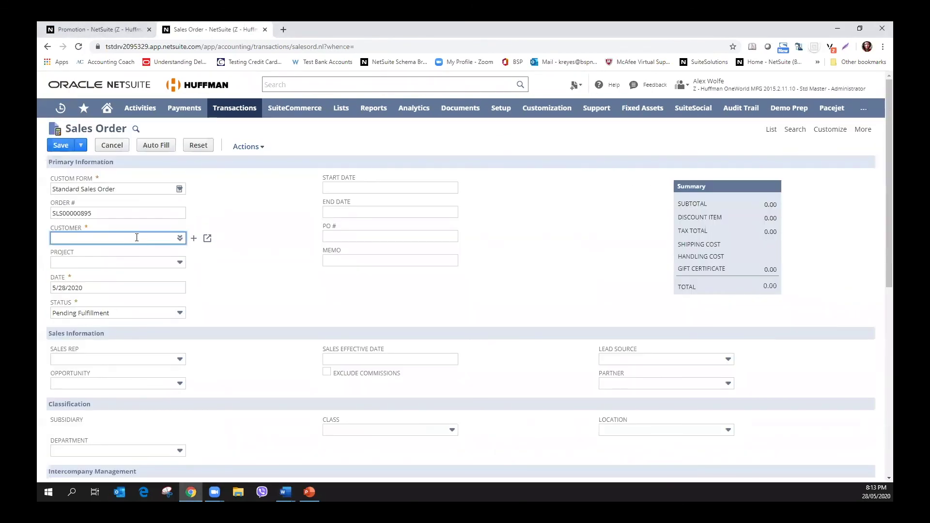
{"action": "type", "text": "3m"}
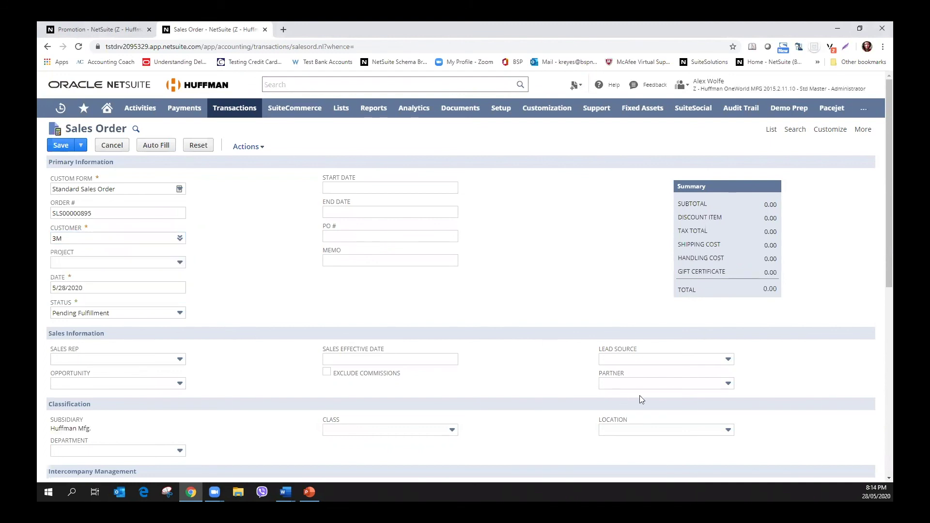
{"action": "left_click", "coordinate": [645, 429]}
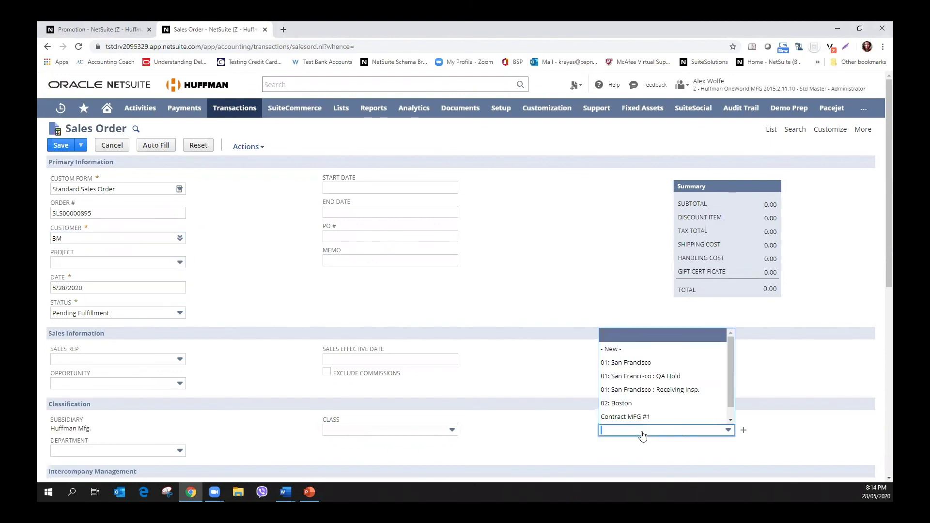
{"action": "left_click", "coordinate": [656, 370]}
Add PAD00001 iPad Air 2 as an item line and check the free gift and promotion applied to the order.
{"action": "scroll", "coordinate": [211, 401], "scroll_direction": "down", "scroll_amount": 7}
{"action": "left_click", "coordinate": [120, 401]}
{"action": "type", "text": "PAD00001"}
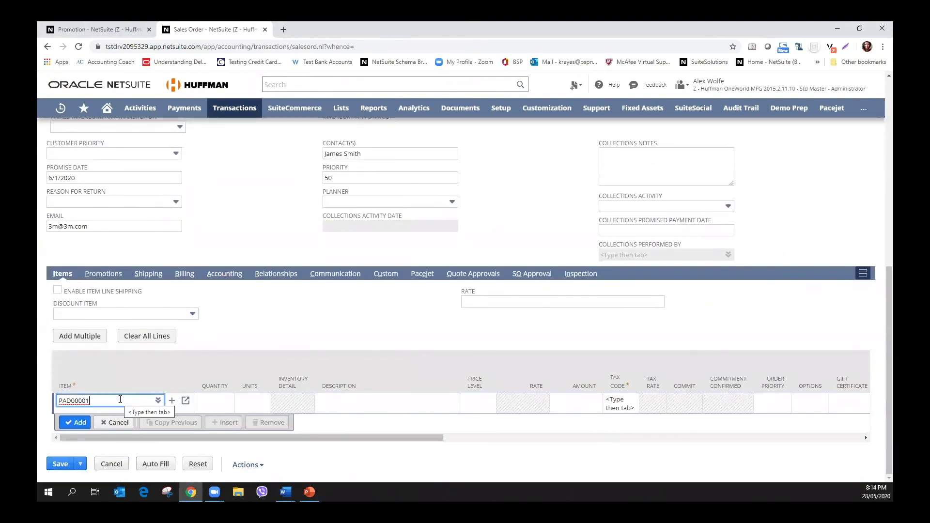
{"action": "left_click", "coordinate": [123, 413]}
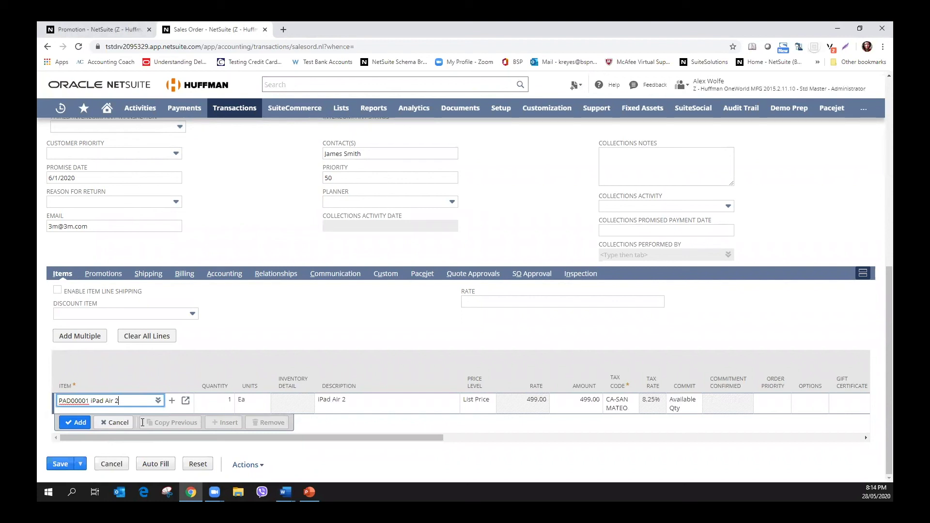
{"action": "left_click", "coordinate": [78, 425]}
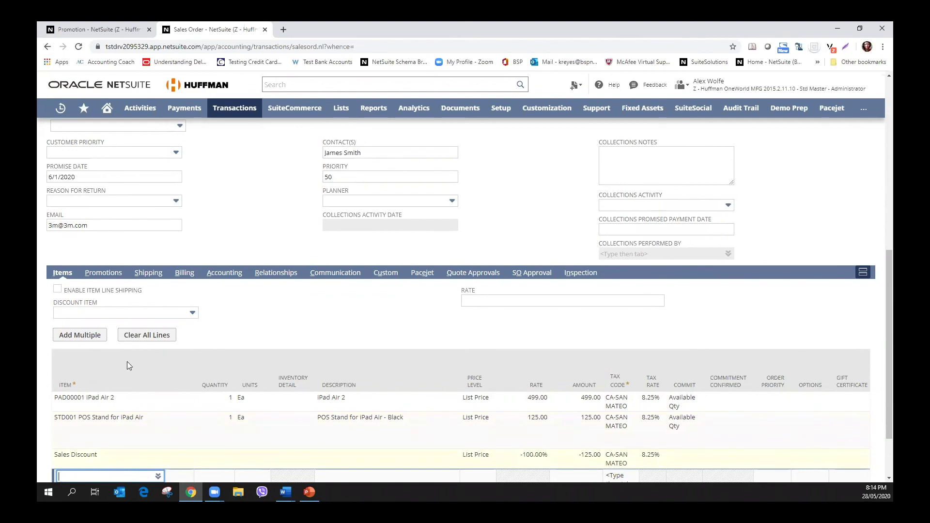
{"action": "left_click", "coordinate": [110, 274]}
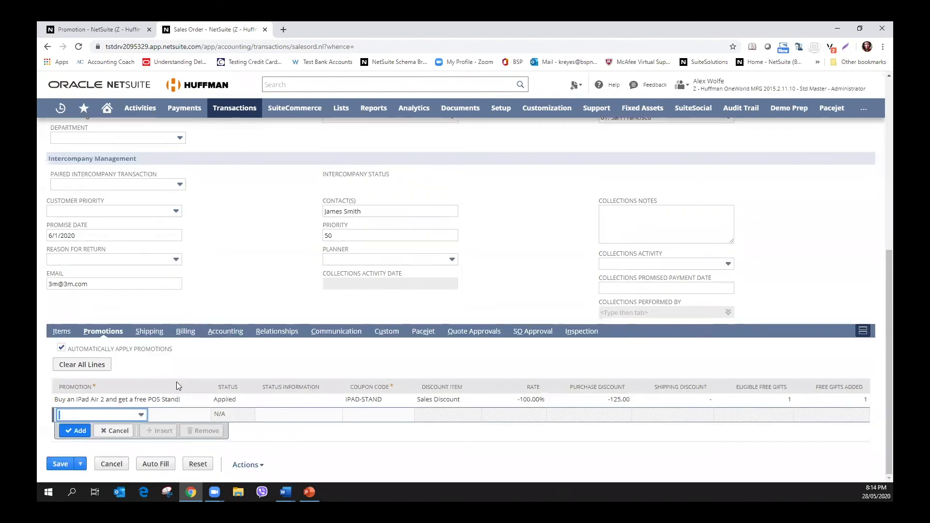